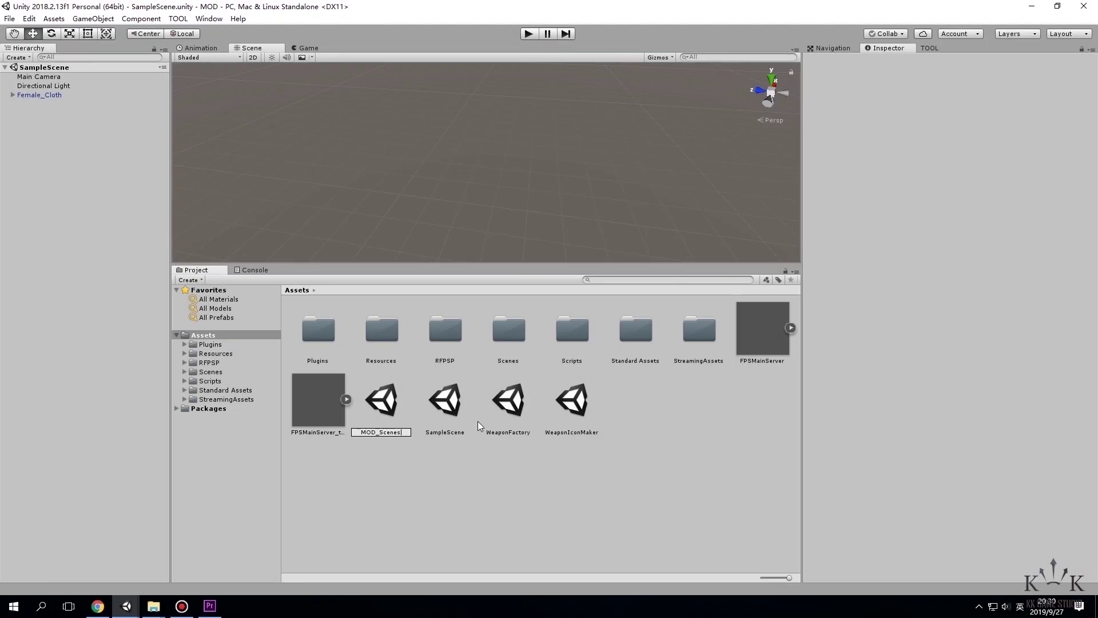
Name the new scene asset MOD_Scenes and open it.
{"action": "key", "text": "Return"}
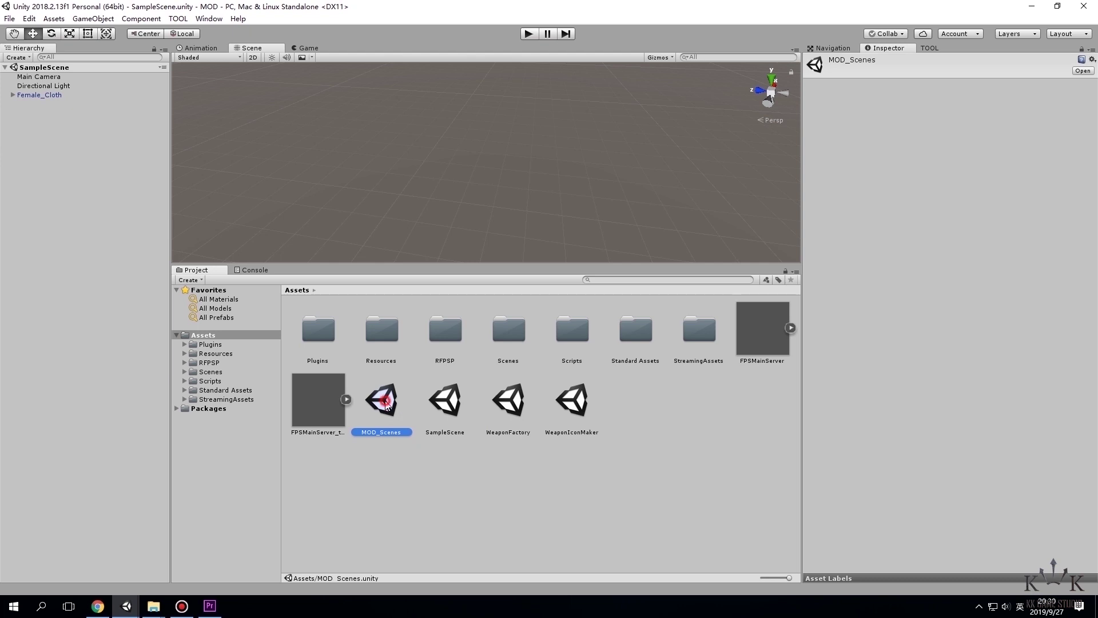
{"action": "double_click", "coordinate": [384, 402]}
Add a Terrain object to the MOD_Scenes scene.
{"action": "right_click", "coordinate": [64, 131]}
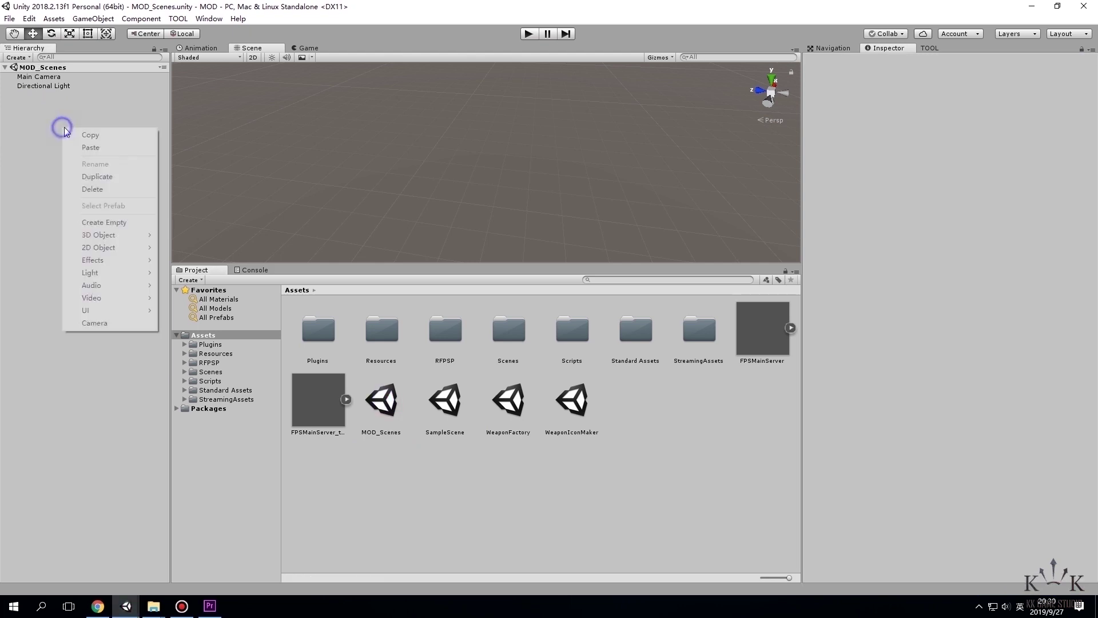
{"action": "mouse_move", "coordinate": [100, 235]}
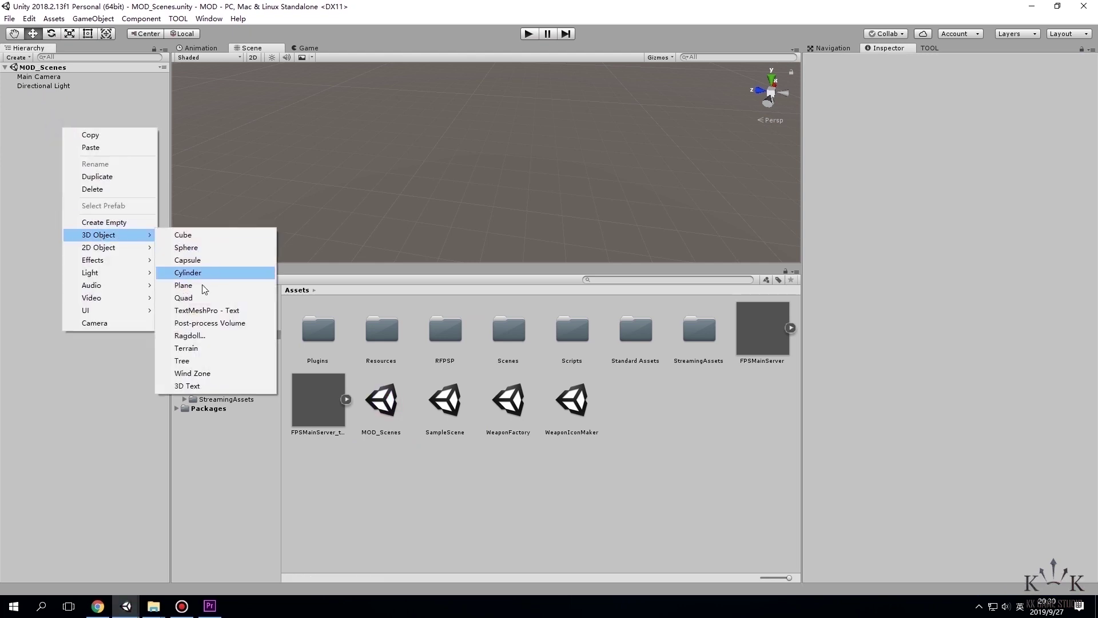
{"action": "left_click", "coordinate": [196, 348]}
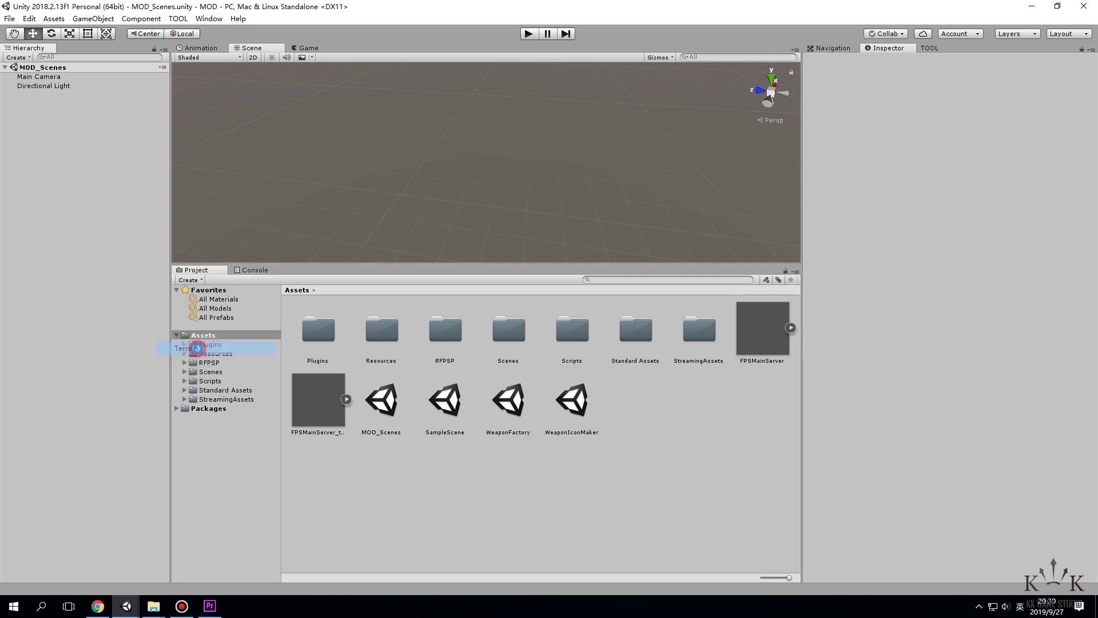
Turn off Auto Generate in the scene's Lighting Settings and close them.
{"action": "left_click", "coordinate": [209, 19]}
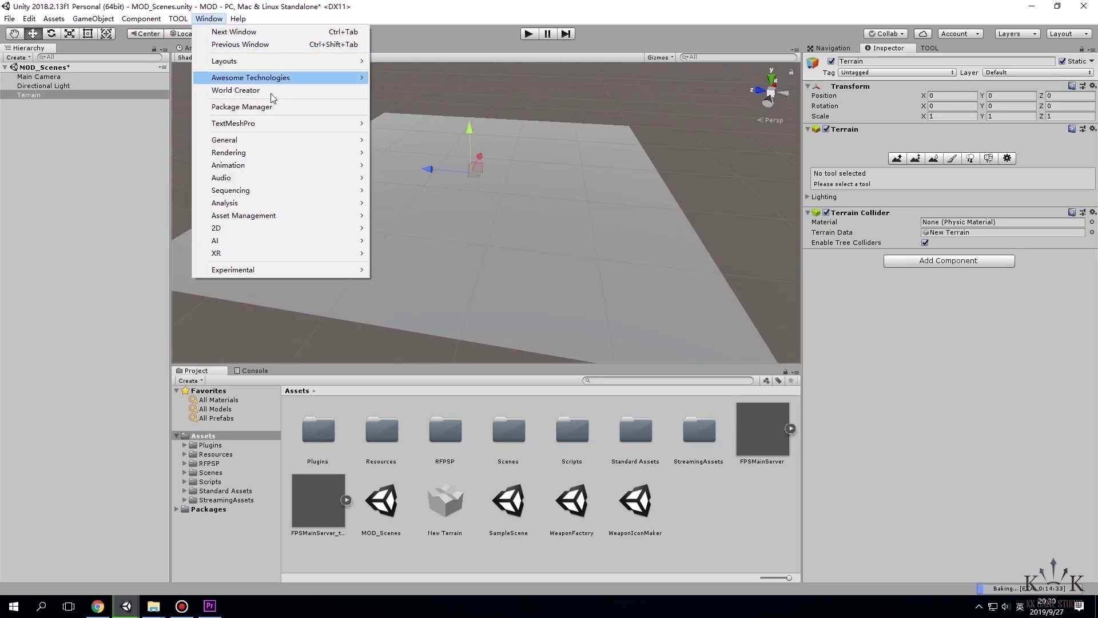
{"action": "mouse_move", "coordinate": [272, 152]}
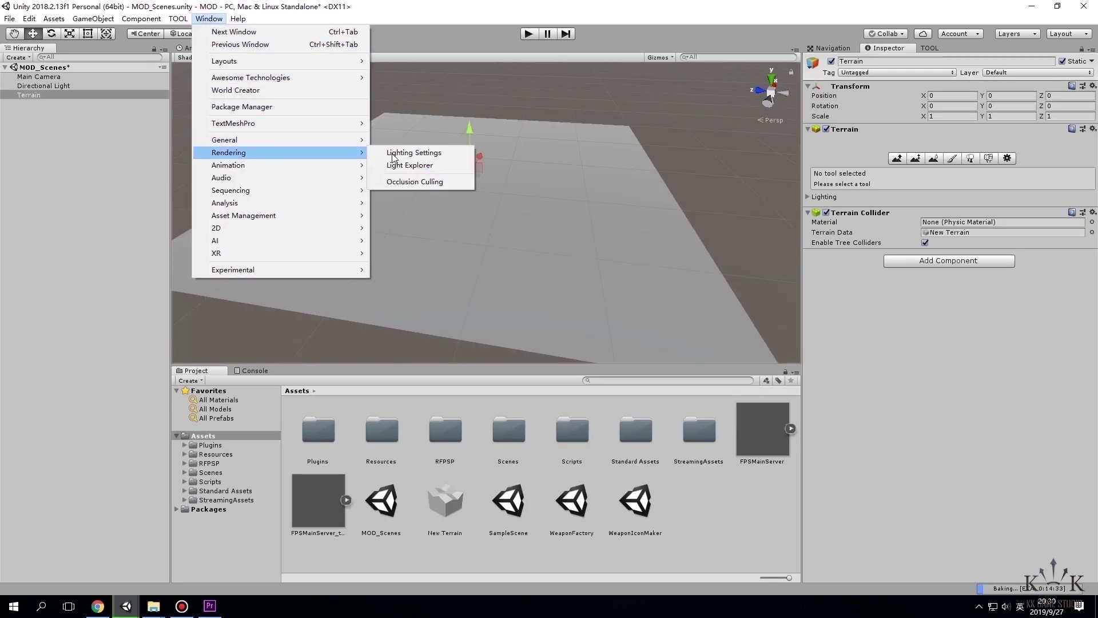
{"action": "left_click", "coordinate": [413, 152]}
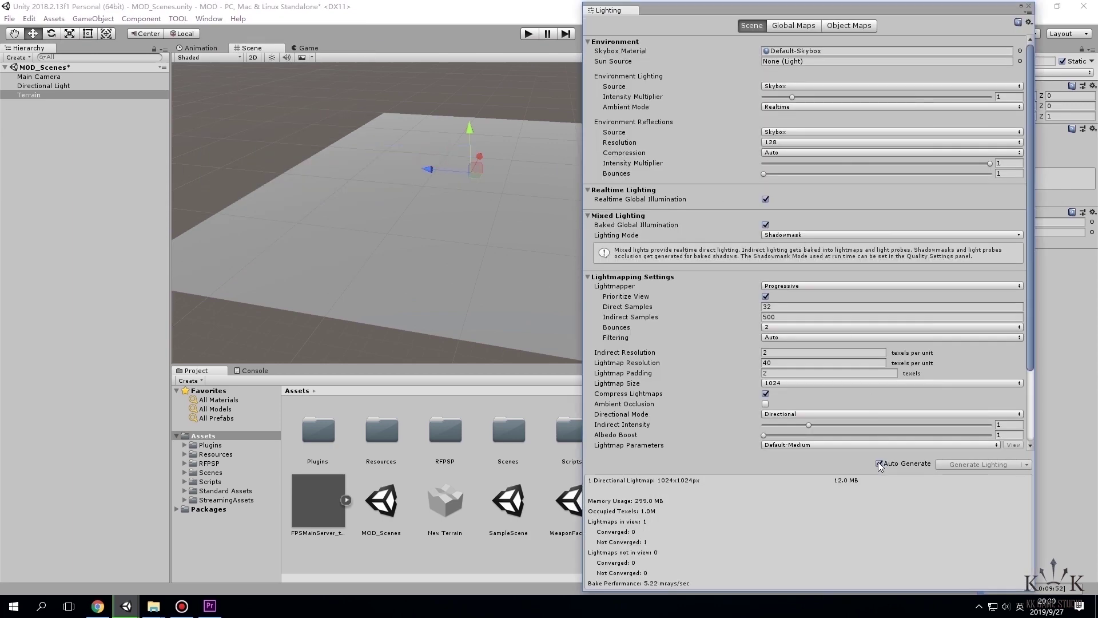
{"action": "left_click", "coordinate": [878, 463]}
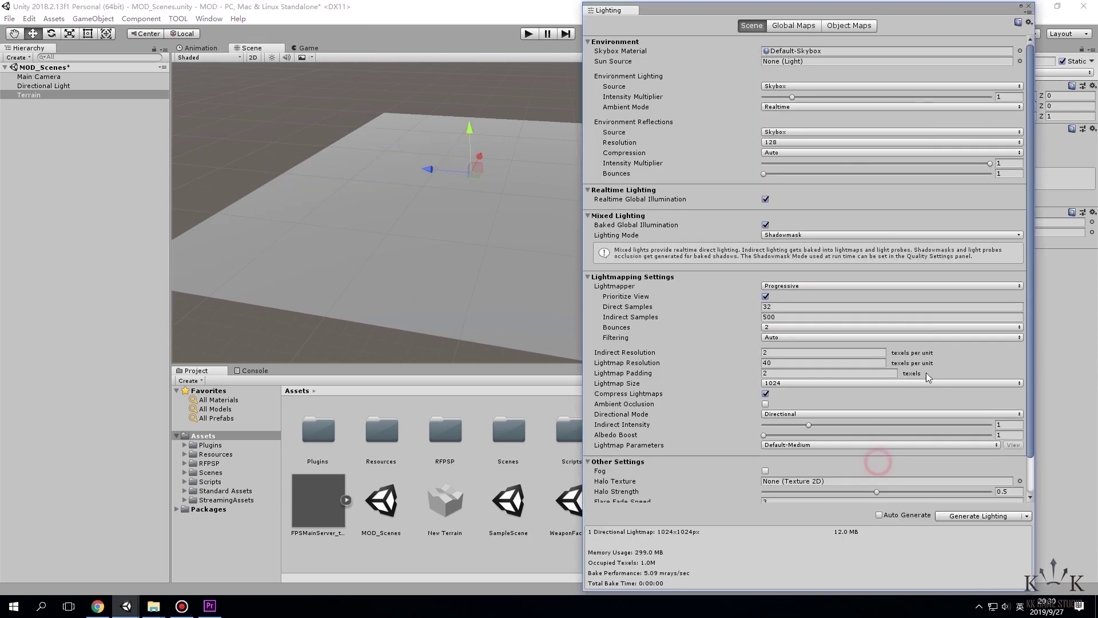
{"action": "left_click", "coordinate": [1028, 7]}
Set the Grass Tint in the Terrain Settings to white.
{"action": "left_click_drag", "start_coordinate": [665, 190], "coordinate": [601, 301], "text": "alt"}
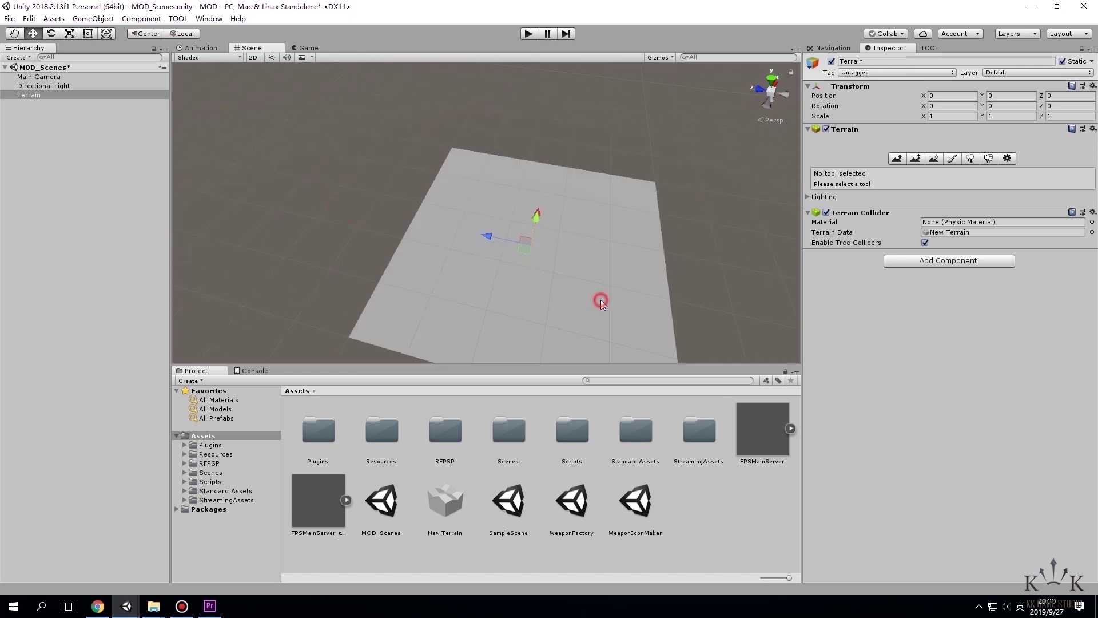
{"action": "middle_click_drag", "start_coordinate": [600, 303], "coordinate": [576, 257]}
{"action": "left_click", "coordinate": [1007, 158]}
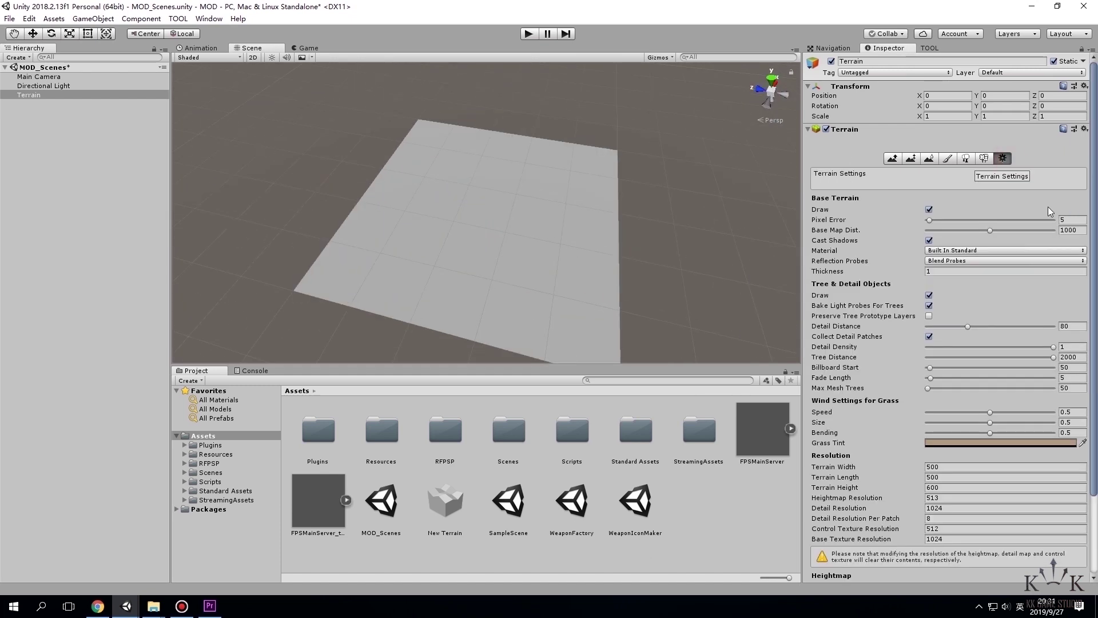
{"action": "left_click", "coordinate": [1012, 442]}
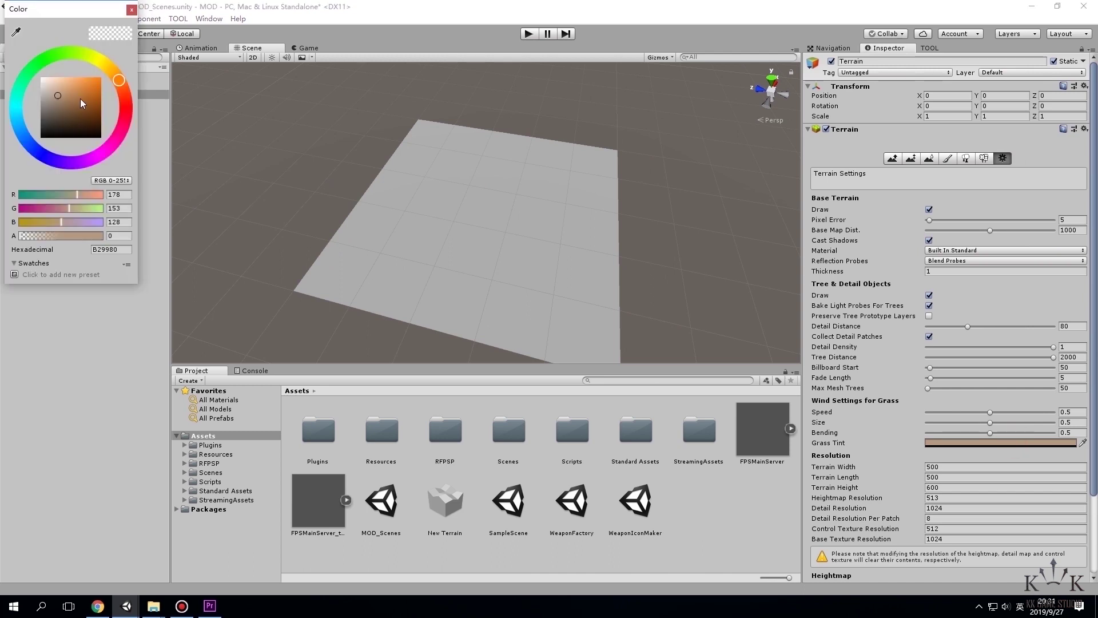
{"action": "left_click_drag", "start_coordinate": [83, 103], "coordinate": [40, 78]}
{"action": "left_click", "coordinate": [131, 10]}
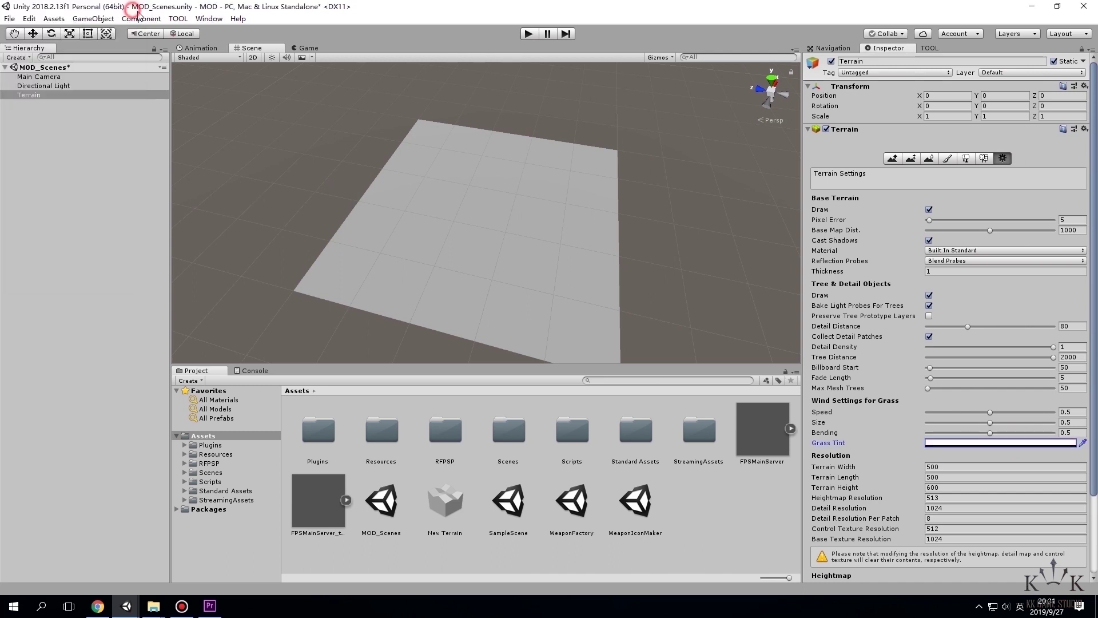
Set the Terrain Width and Terrain Length to 1000.
{"action": "left_click", "coordinate": [959, 466]}
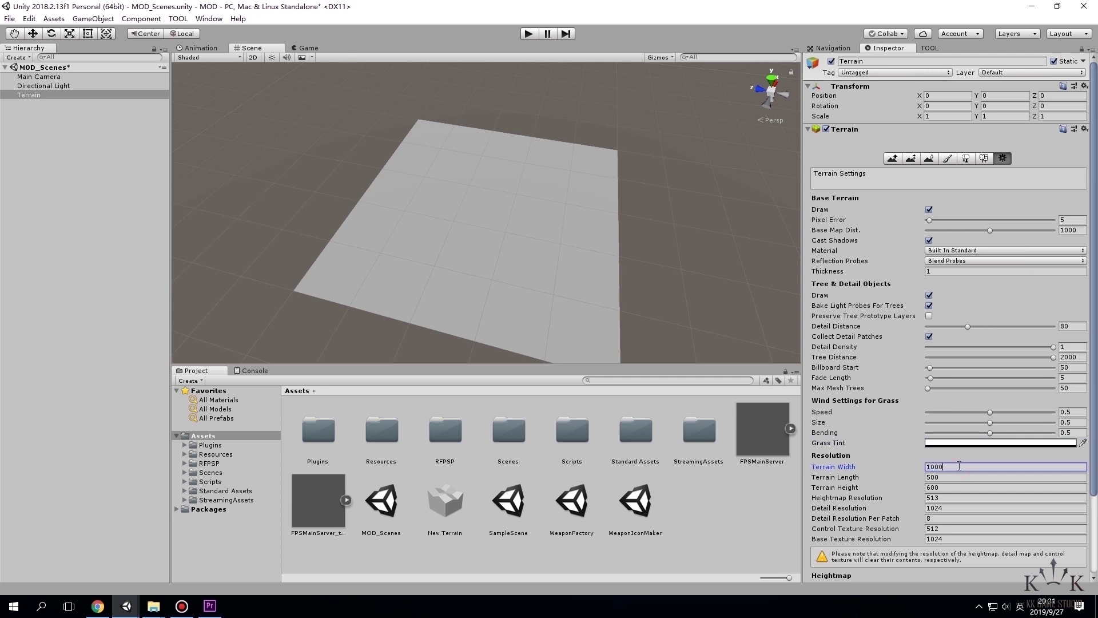
{"action": "key", "text": "Tab"}
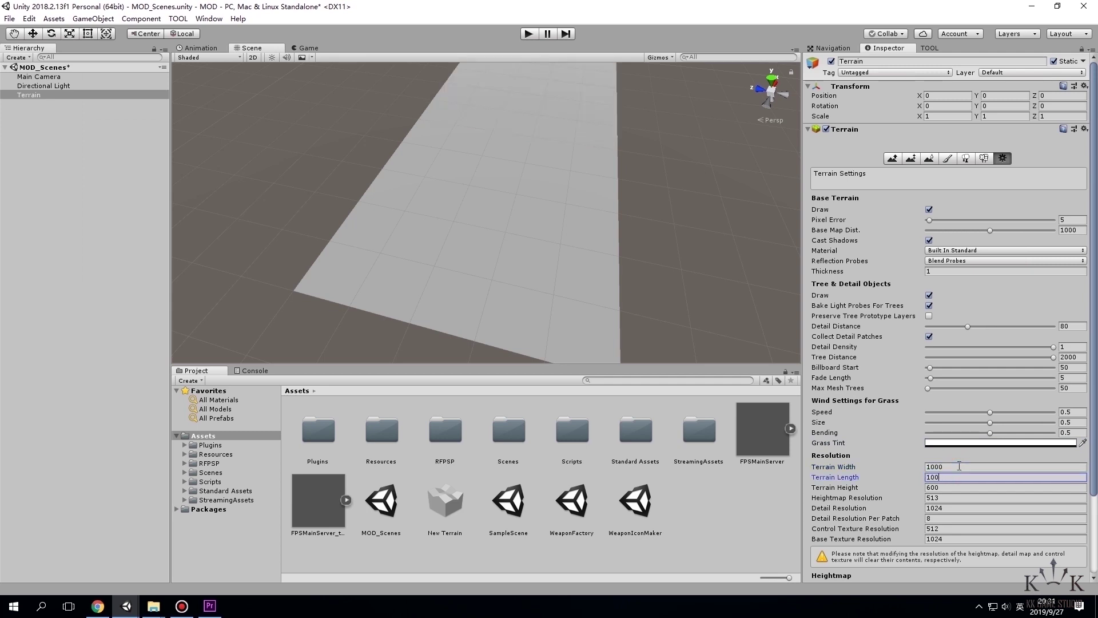
{"action": "key", "text": "Return"}
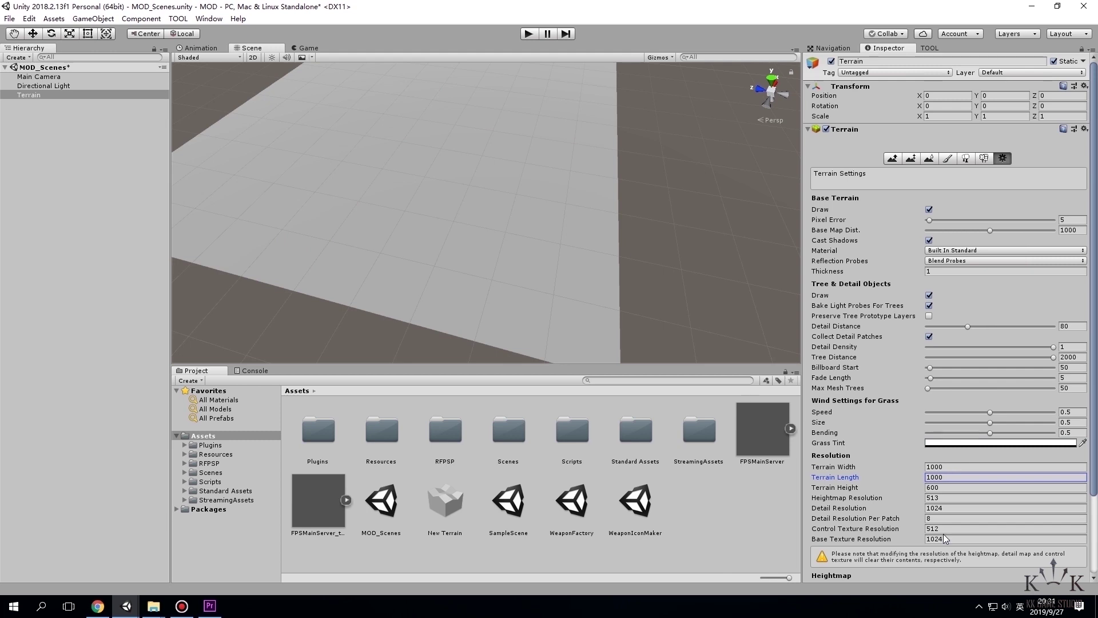
Set the terrain's Control Texture Resolution to 1024 and replace its Base Texture Resolution.
{"action": "left_click", "coordinate": [949, 527]}
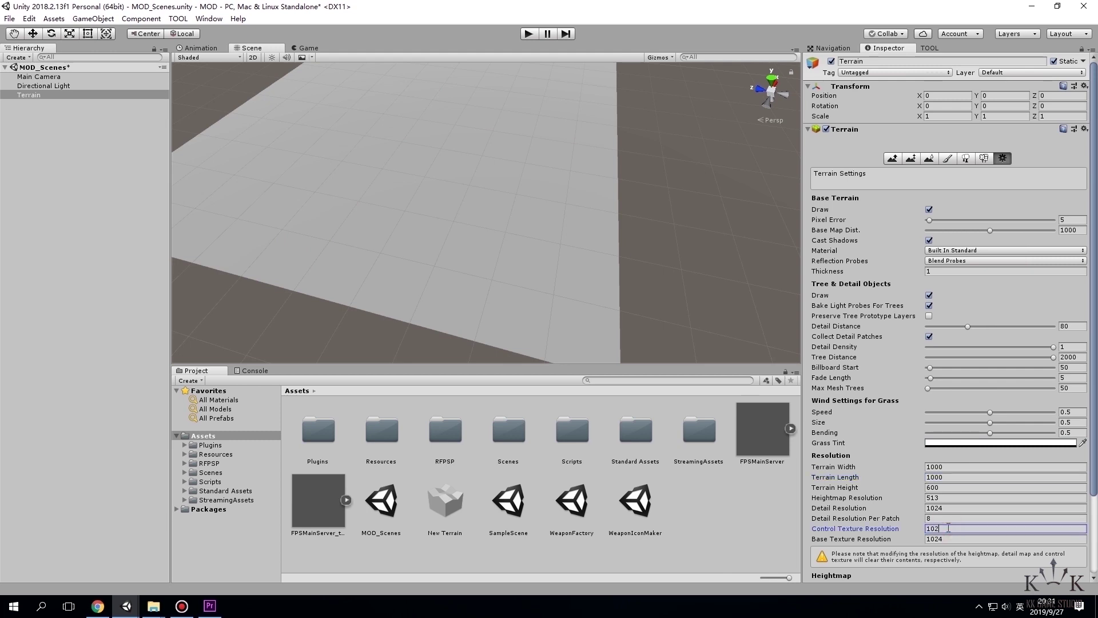
{"action": "left_click", "coordinate": [953, 538]}
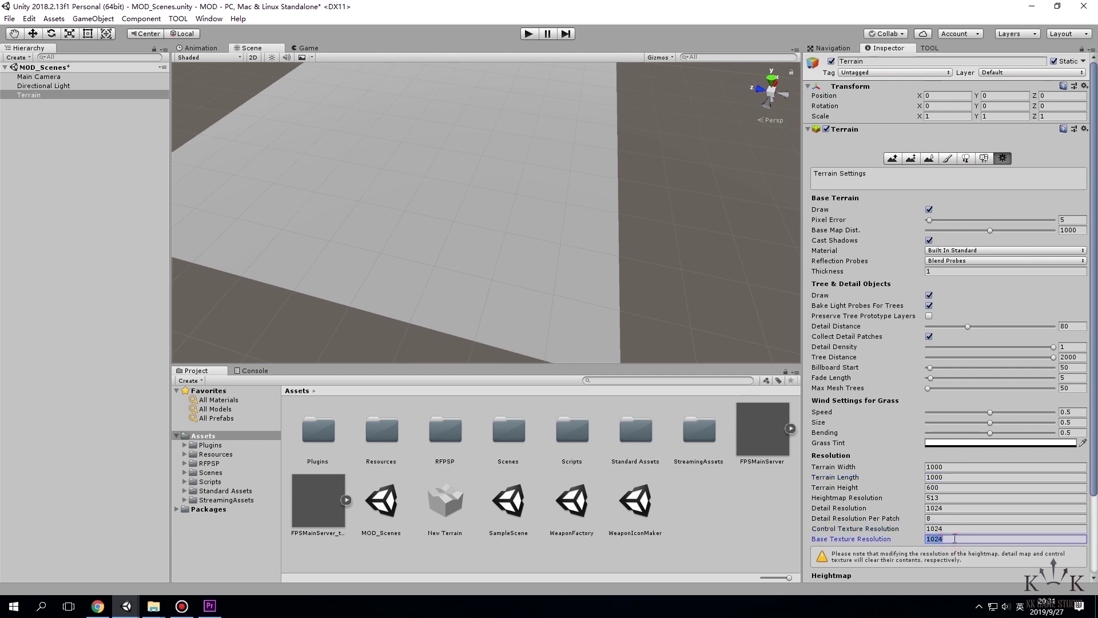
{"action": "type", "text": "2048"}
Sculpt the terrain surface with the Raise/Lower Terrain tool, using a rough irregular brush at size 99 and opacity 9.
{"action": "left_click_drag", "start_coordinate": [554, 243], "coordinate": [384, 157], "text": "alt"}
{"action": "scroll", "coordinate": [387, 158], "scroll_direction": "up", "scroll_amount": 3}
{"action": "left_click", "coordinate": [893, 159]}
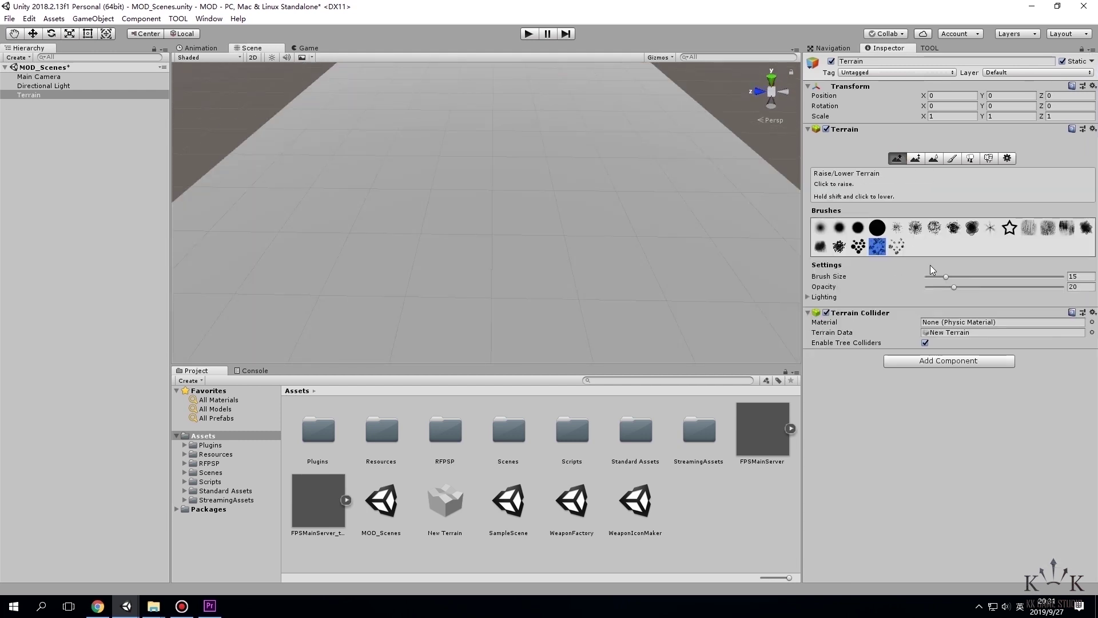
{"action": "left_click", "coordinate": [1081, 228]}
{"action": "mouse_move", "coordinate": [954, 287]}
{"action": "left_mouse_down"}
{"action": "mouse_move", "coordinate": [939, 287]}
{"action": "mouse_move", "coordinate": [1061, 276]}
{"action": "left_mouse_up"}
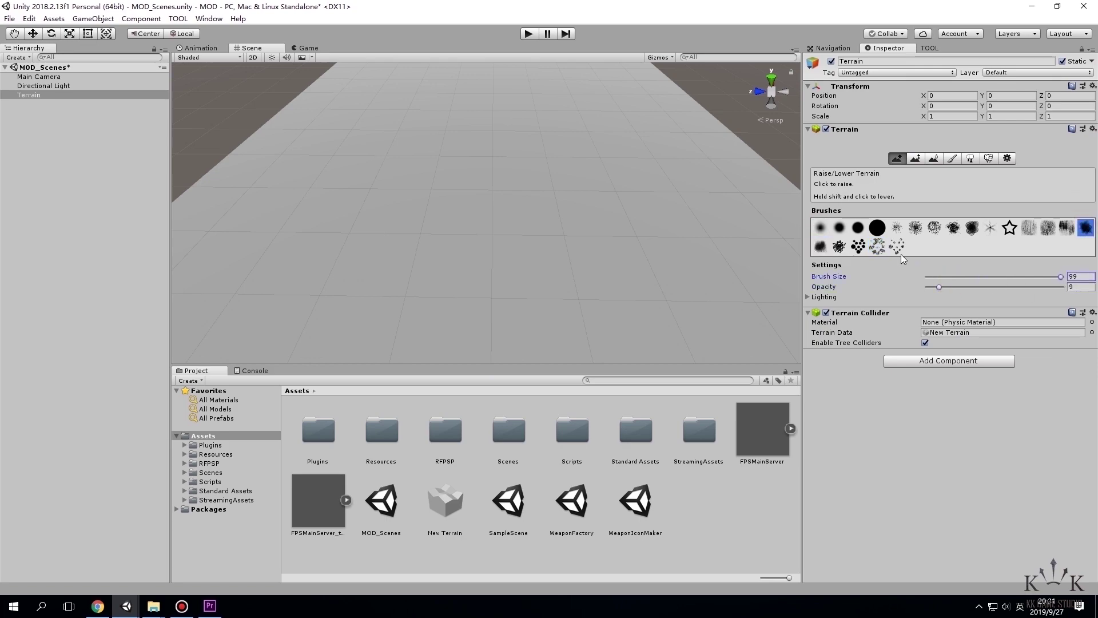
{"action": "mouse_move", "coordinate": [601, 240]}
{"action": "left_mouse_down", "text": "alt"}
{"action": "mouse_move", "coordinate": [554, 343]}
{"action": "mouse_move", "coordinate": [554, 419]}
{"action": "left_mouse_up", "text": "alt"}
{"action": "left_click_drag", "start_coordinate": [514, 321], "coordinate": [486, 274], "text": "alt"}
{"action": "left_click", "coordinate": [462, 349]}
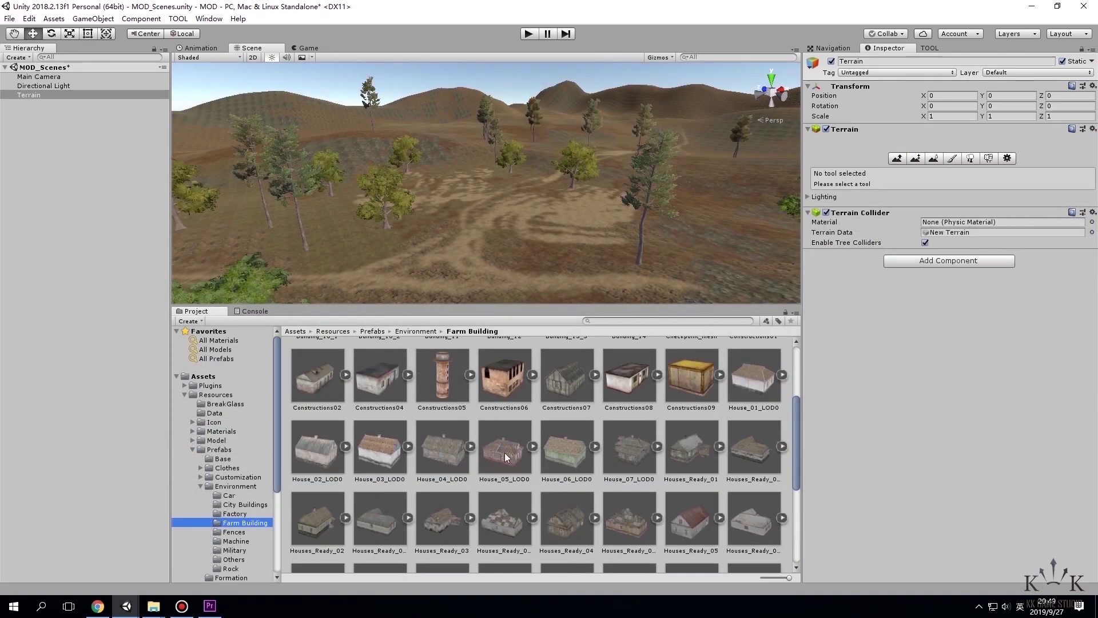
Place the Farm Building prefabs House_05_LOD0 and House_04_LOD0 on the dirt clearing and adjust their position and rotation.
{"action": "left_click_drag", "start_coordinate": [504, 451], "coordinate": [527, 215]}
{"action": "left_click_drag", "start_coordinate": [605, 199], "coordinate": [499, 155]}
{"action": "right_click_drag", "start_coordinate": [499, 155], "coordinate": [422, 455]}
{"action": "left_click_drag", "start_coordinate": [442, 450], "coordinate": [635, 189]}
{"action": "key", "text": "e"}
{"action": "left_click_drag", "start_coordinate": [649, 172], "coordinate": [731, 184]}
{"action": "right_click_drag", "start_coordinate": [657, 160], "coordinate": [515, 240]}
Place the Constructions05 tower and the Constructions06 building beside it, adjusting the building's rotation and position.
{"action": "left_click_drag", "start_coordinate": [442, 375], "coordinate": [400, 188]}
{"action": "left_click_drag", "start_coordinate": [449, 191], "coordinate": [98, 200]}
{"action": "key", "text": "w"}
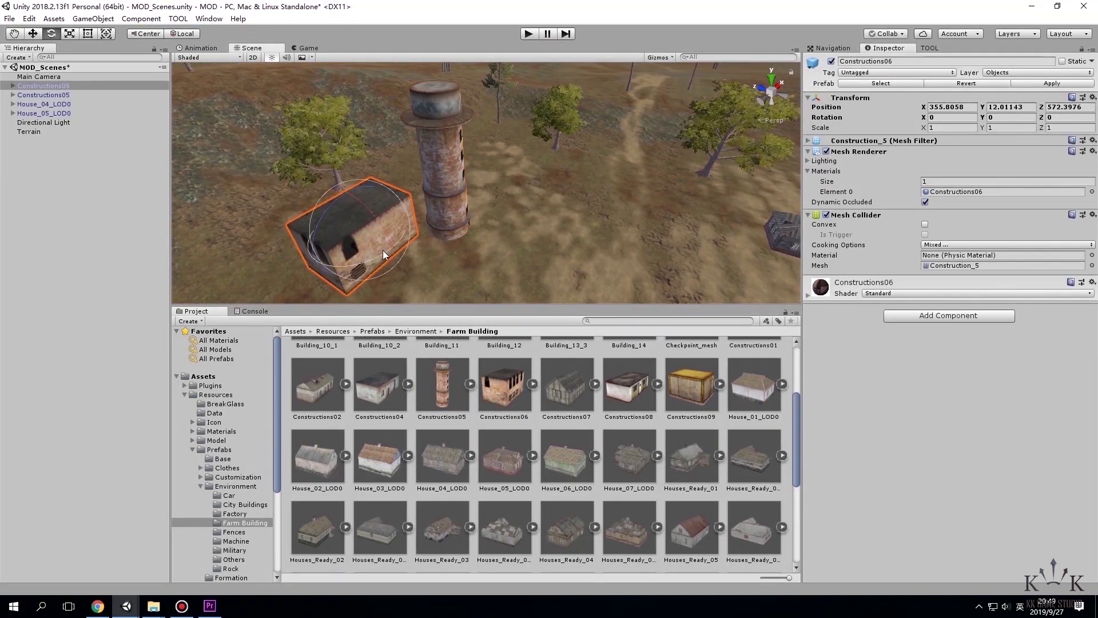
{"action": "left_click_drag", "start_coordinate": [382, 250], "coordinate": [377, 249]}
{"action": "key", "text": "w"}
{"action": "left_click_drag", "start_coordinate": [350, 194], "coordinate": [352, 201]}
{"action": "middle_click_drag", "start_coordinate": [337, 214], "coordinate": [359, 205]}
Create an empty game object named Statics.
{"action": "right_click", "coordinate": [54, 277]}
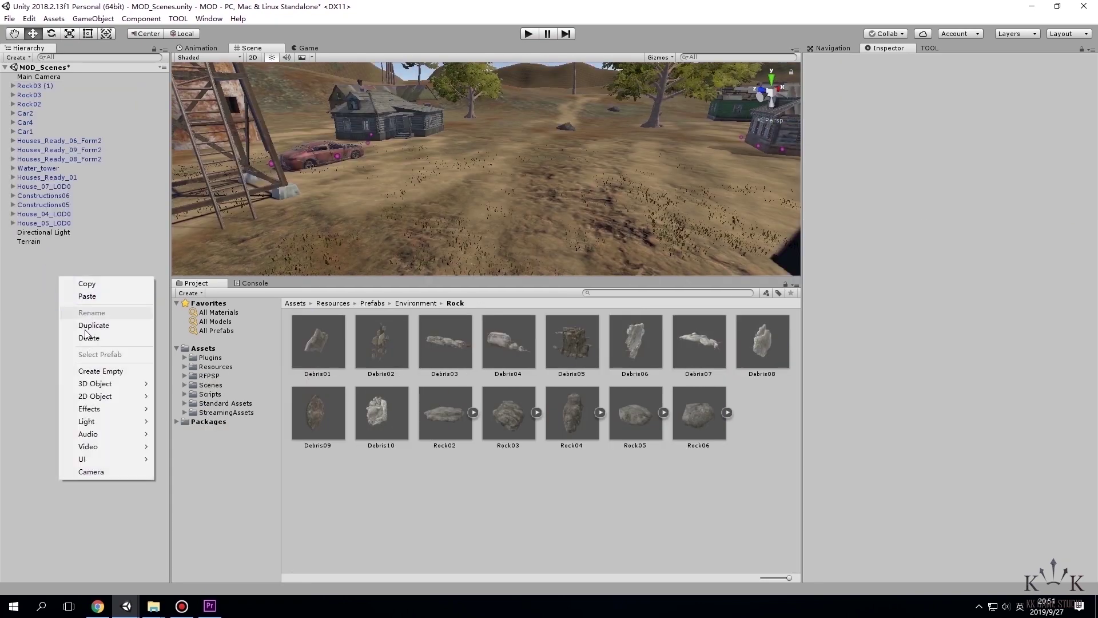
{"action": "left_click", "coordinate": [92, 368]}
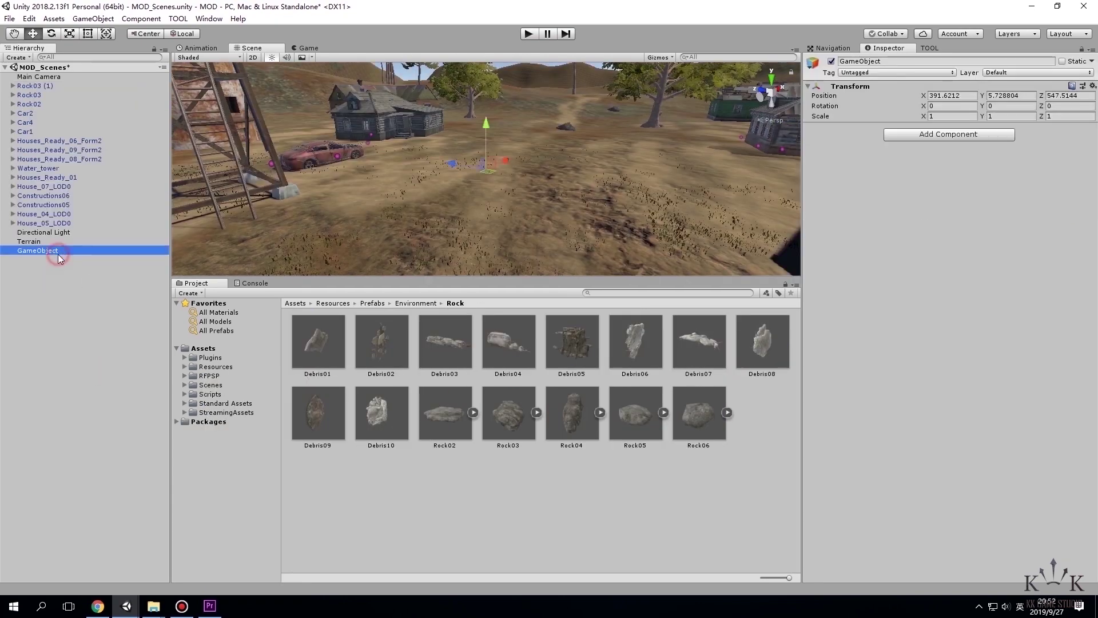
{"action": "type", "text": "Stat"}
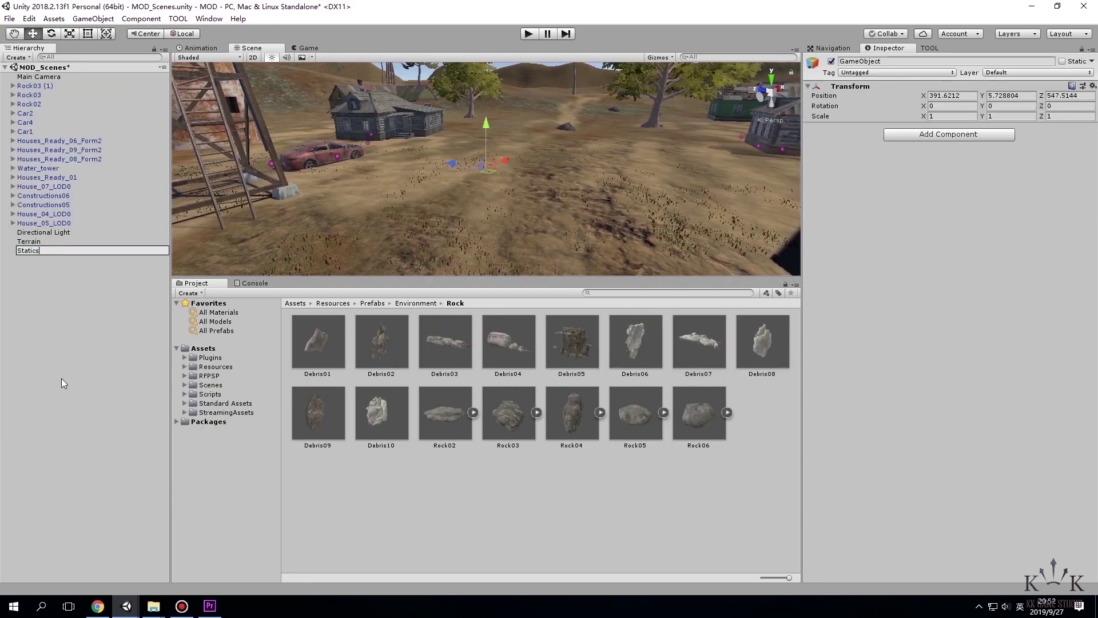
{"action": "type", "text": "ics"}
{"action": "left_click", "coordinate": [63, 384]}
Parent all placed rocks, cars, houses and constructions, from Rock03 (1) through House_05_LOD0, under Statics.
{"action": "left_click", "coordinate": [35, 86]}
{"action": "left_click", "coordinate": [43, 222], "text": "shift"}
{"action": "left_click_drag", "start_coordinate": [37, 97], "coordinate": [36, 251]}
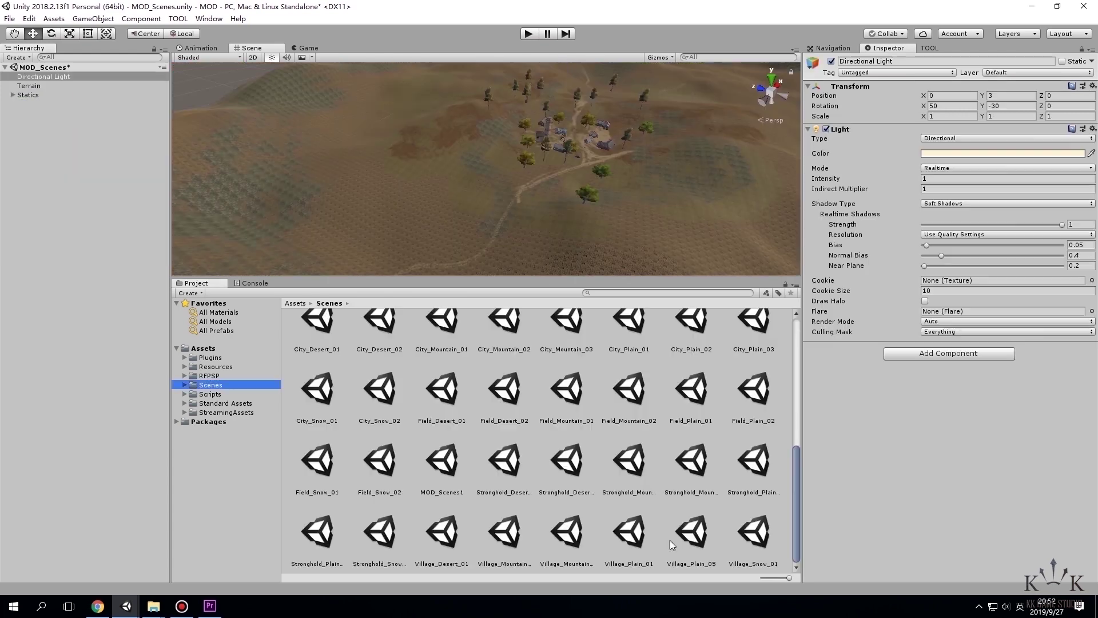
Load the Field_Plain_01 scene from the Scenes folder alongside MOD_Scenes in the hierarchy.
{"action": "left_click", "coordinate": [694, 534]}
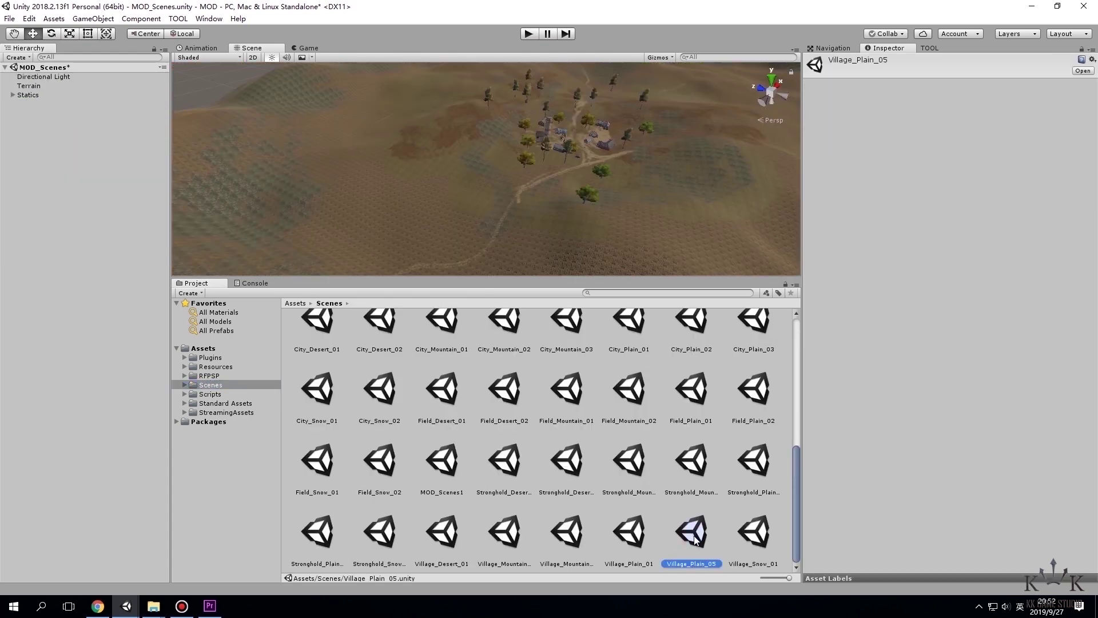
{"action": "left_click", "coordinate": [692, 423]}
{"action": "left_click_drag", "start_coordinate": [692, 424], "coordinate": [80, 214]}
{"action": "left_click_drag", "start_coordinate": [81, 214], "coordinate": [80, 214]}
Move the SceneAI and Scene objects from Field_Plain_01 into MOD_Scenes, just below Terrain.
{"action": "left_click", "coordinate": [12, 122]}
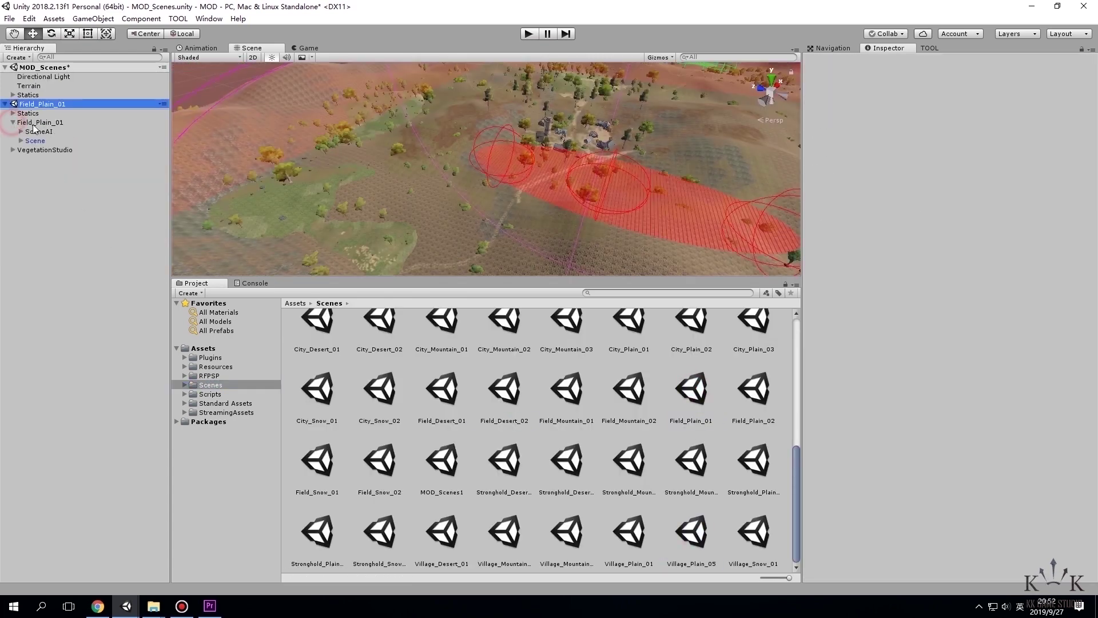
{"action": "left_click", "coordinate": [43, 133]}
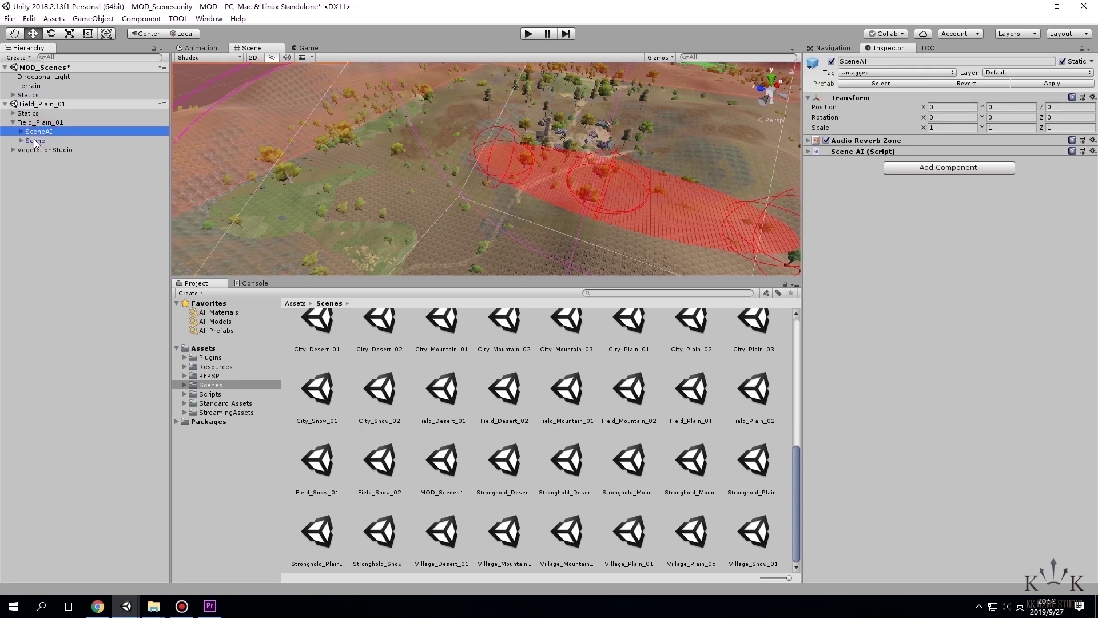
{"action": "left_click", "coordinate": [34, 141], "text": "shift"}
{"action": "left_click_drag", "start_coordinate": [32, 137], "coordinate": [41, 89]}
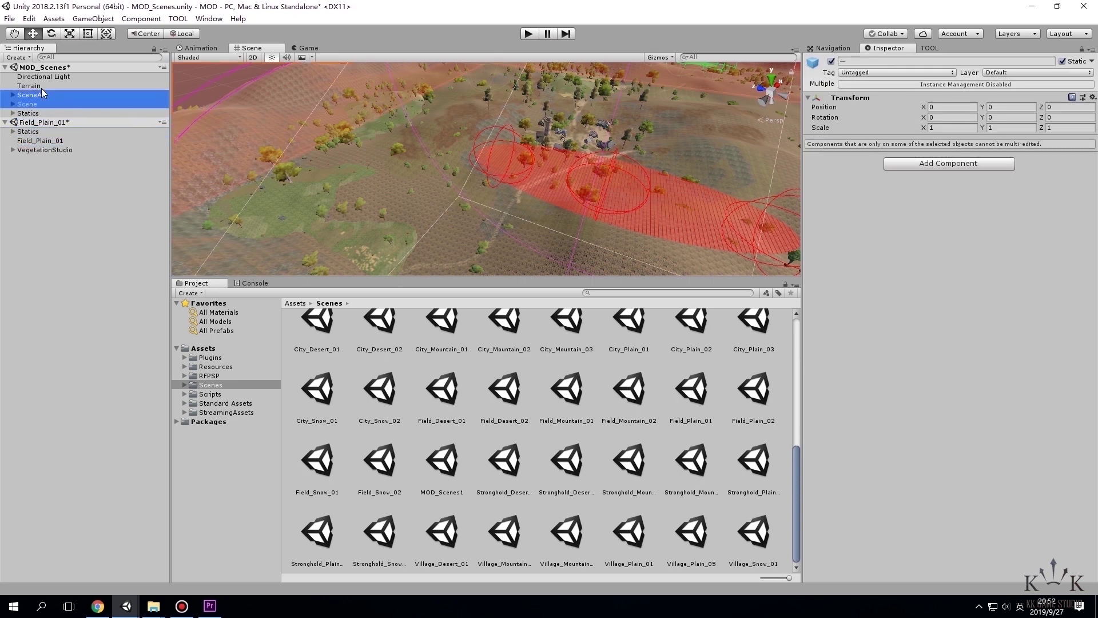
Remove the Field_Plain_01 scene from the hierarchy.
{"action": "right_click", "coordinate": [19, 123]}
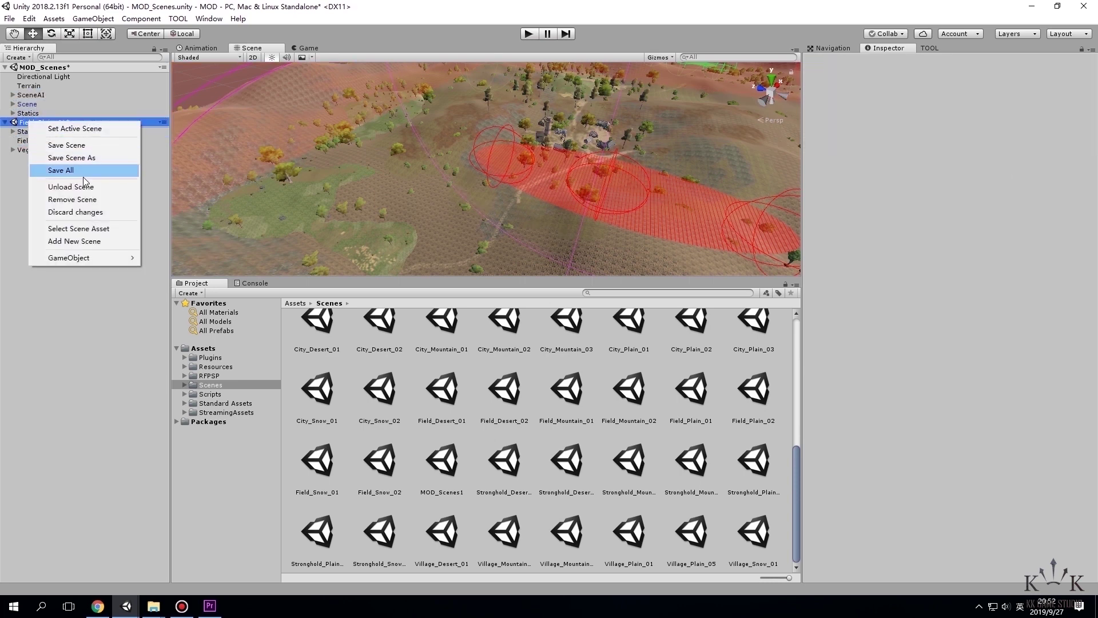
{"action": "left_click", "coordinate": [83, 200]}
{"action": "left_click", "coordinate": [583, 327]}
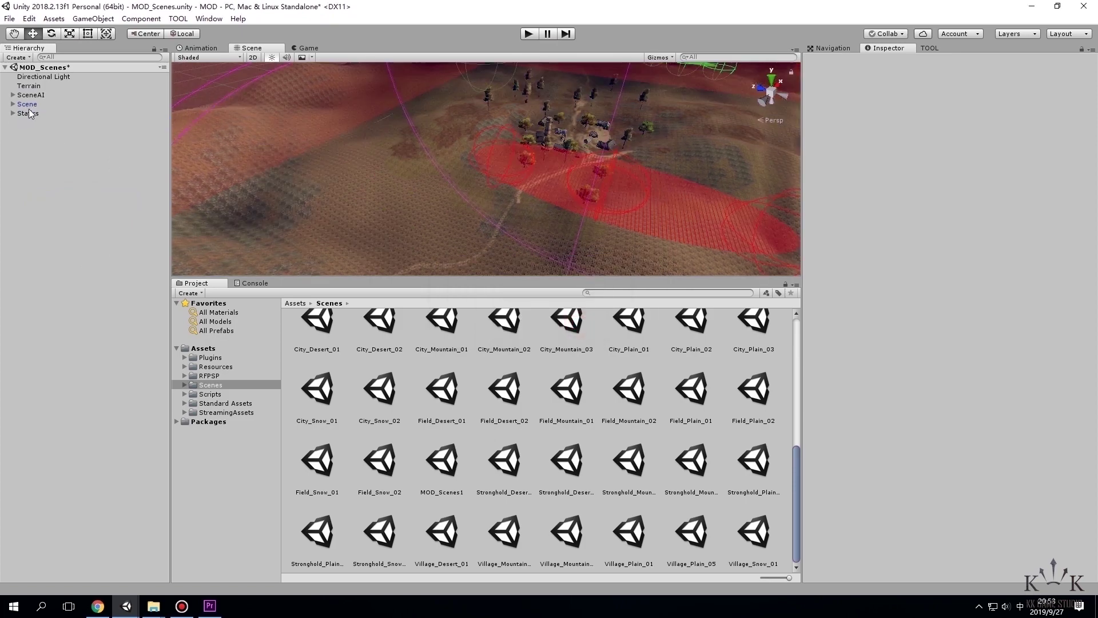
Delete the Directional Light from MOD_Scenes.
{"action": "left_click", "coordinate": [44, 76]}
{"action": "key", "text": "Delete"}
{"action": "scroll", "coordinate": [417, 177], "scroll_direction": "down", "scroll_amount": 5}
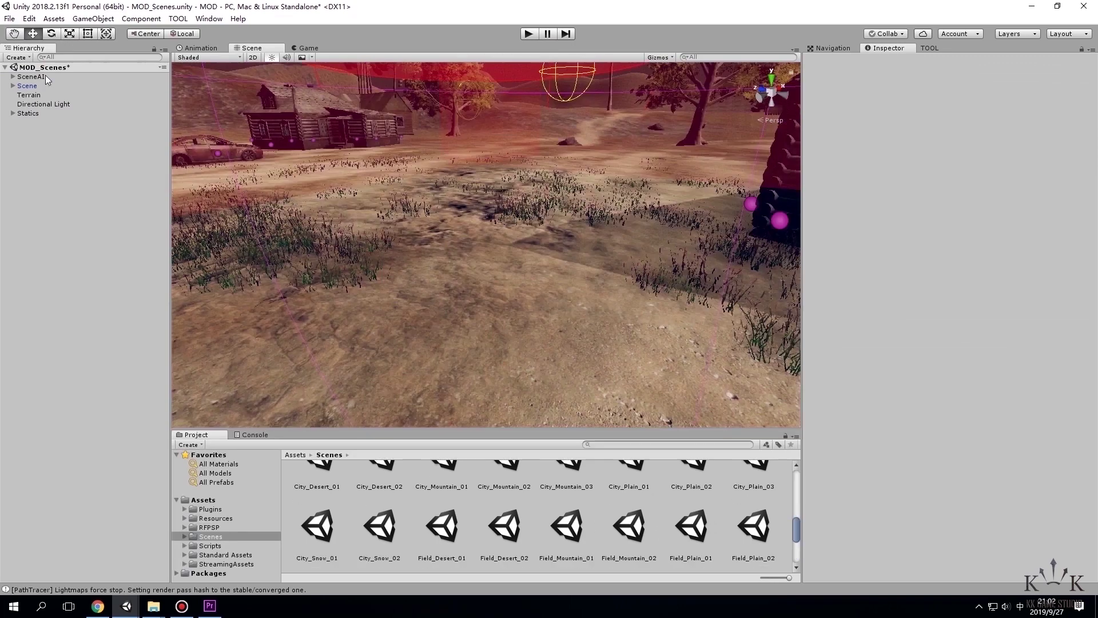
Move the Directional Light to the start of the MOD_Scenes hierarchy, above Terrain.
{"action": "left_click", "coordinate": [46, 75]}
{"action": "left_click", "coordinate": [48, 95]}
{"action": "left_click", "coordinate": [50, 104]}
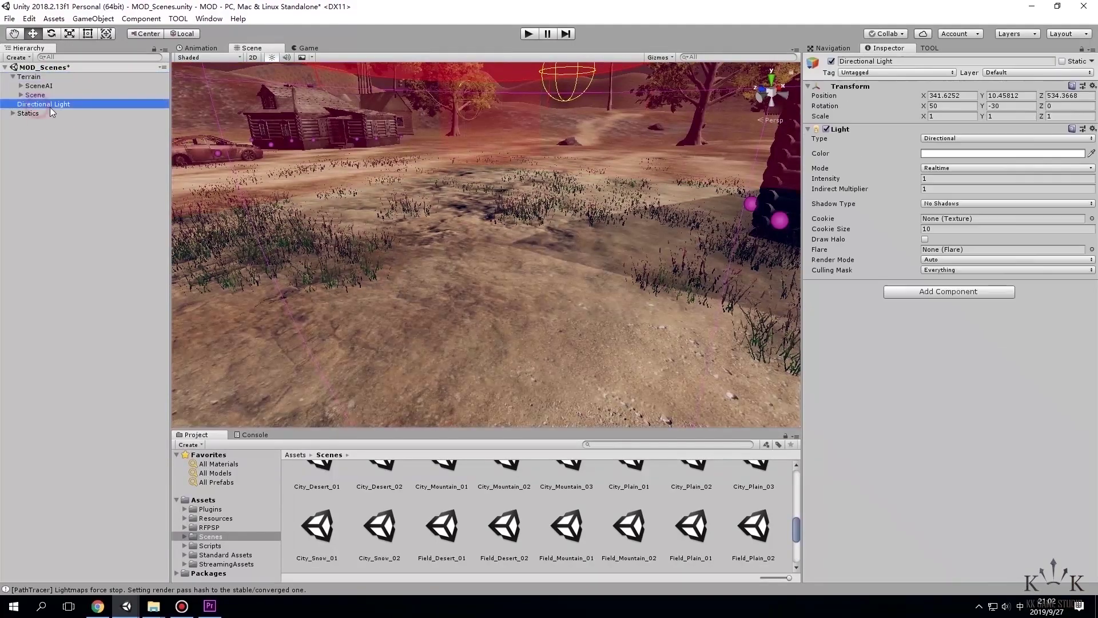
{"action": "left_click_drag", "start_coordinate": [50, 108], "coordinate": [22, 72]}
Add the Terrain Control script component to the Terrain object.
{"action": "left_click", "coordinate": [29, 95]}
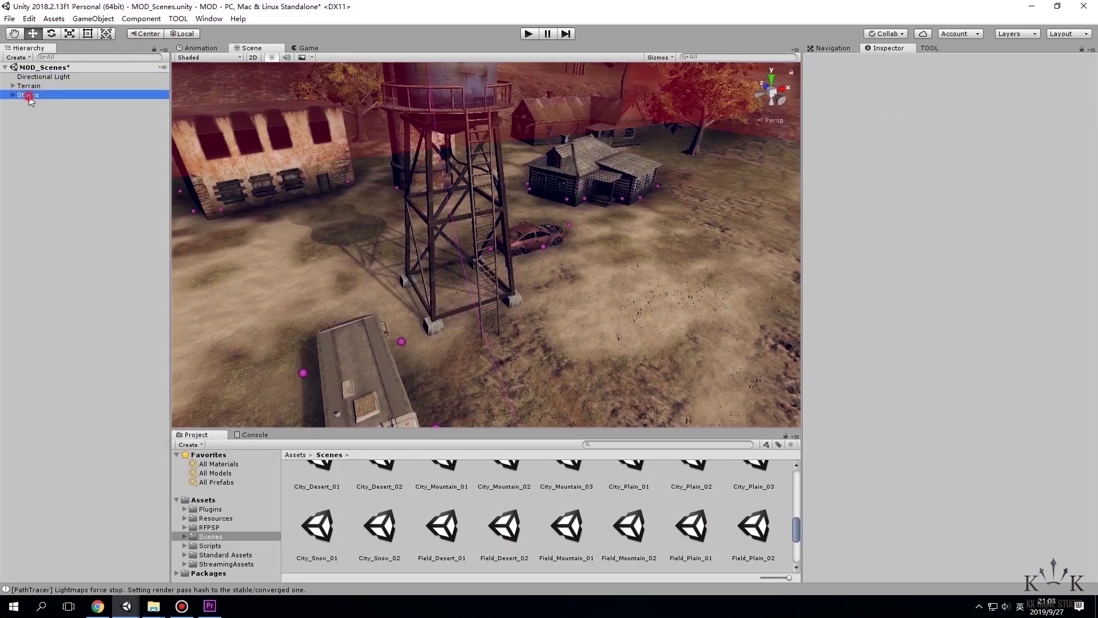
{"action": "left_click", "coordinate": [28, 85]}
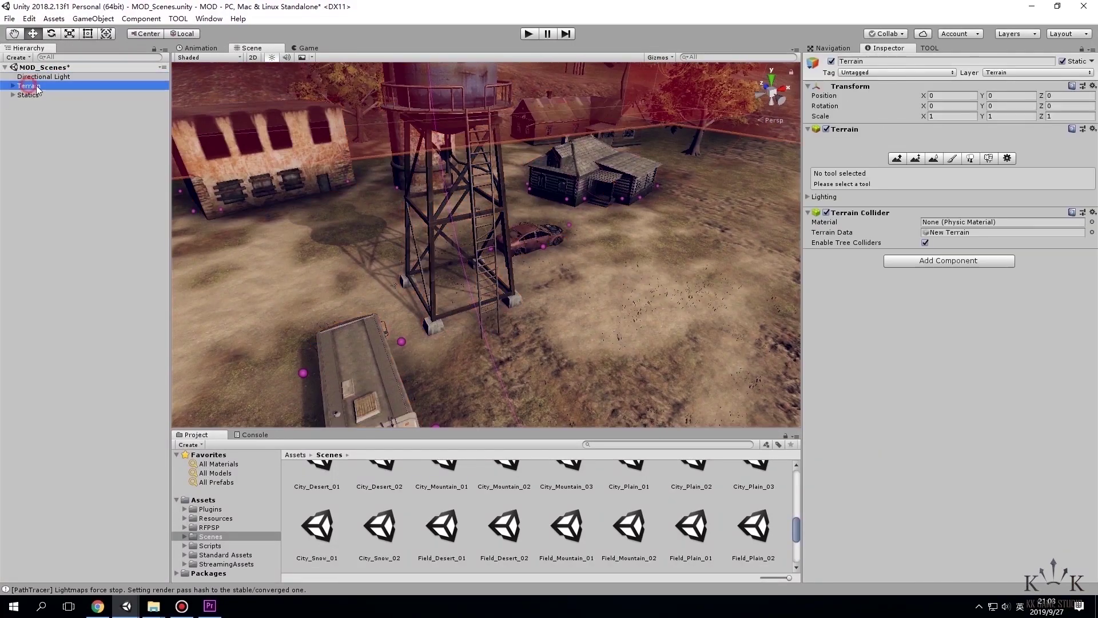
{"action": "left_click", "coordinate": [907, 260]}
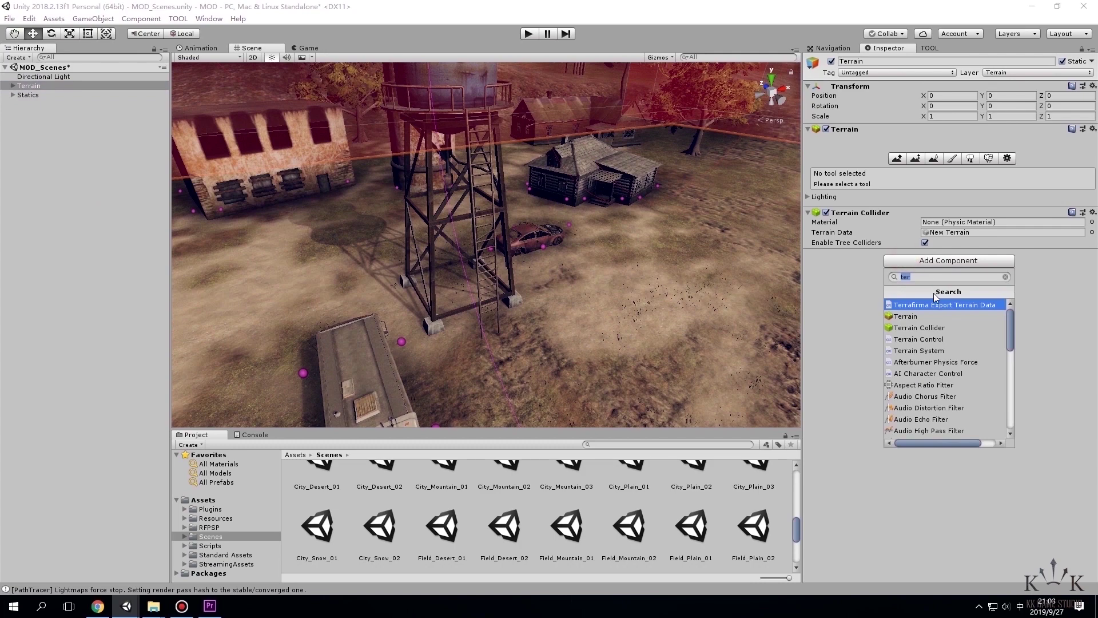
{"action": "left_click", "coordinate": [935, 339]}
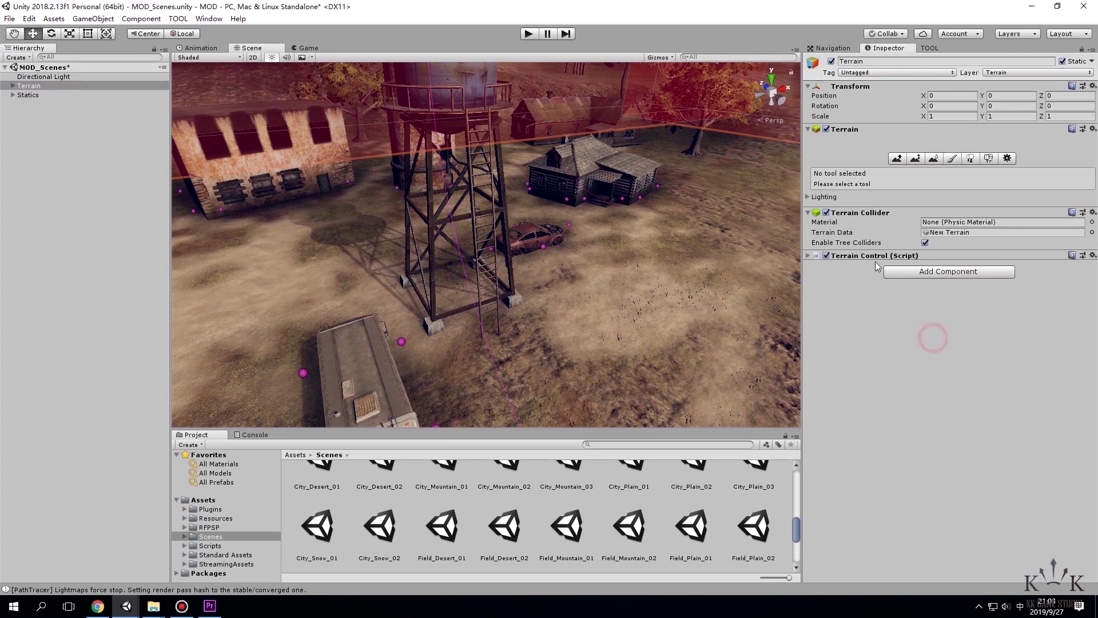
Enable the Static flag for all objects inside Statics, including their children, and for the Statics parent.
{"action": "left_click", "coordinate": [13, 94]}
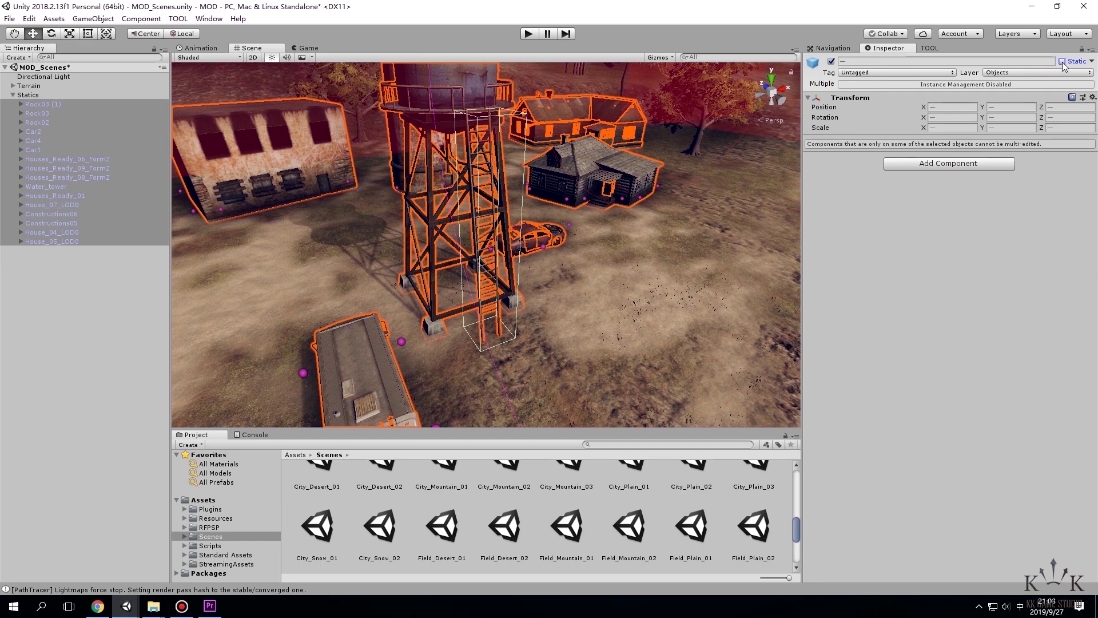
{"action": "left_click", "coordinate": [1062, 62]}
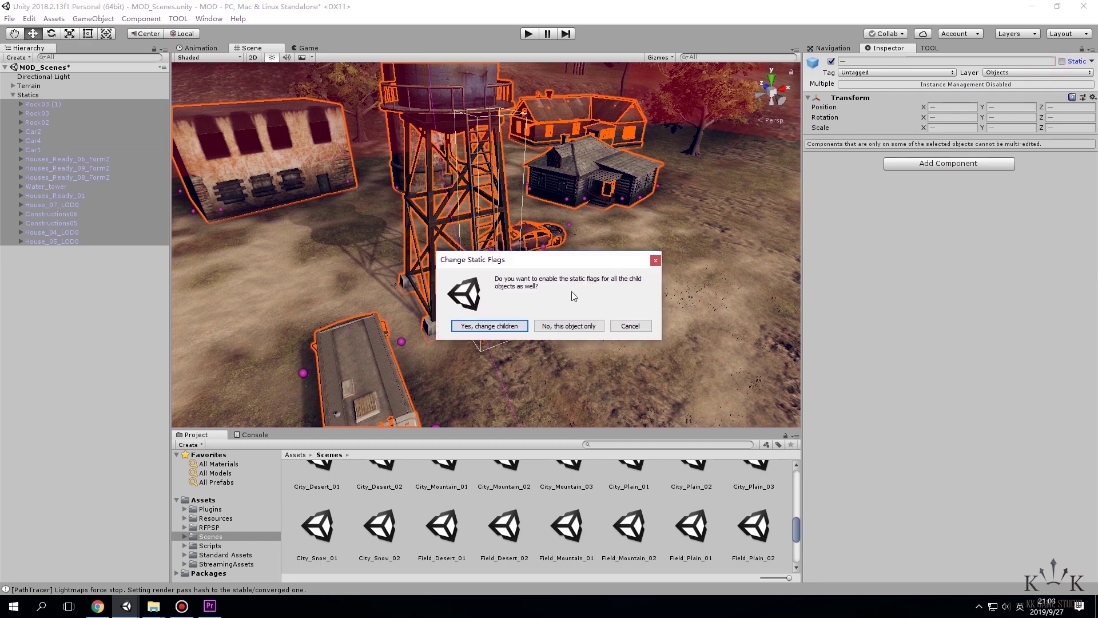
{"action": "left_click", "coordinate": [493, 323]}
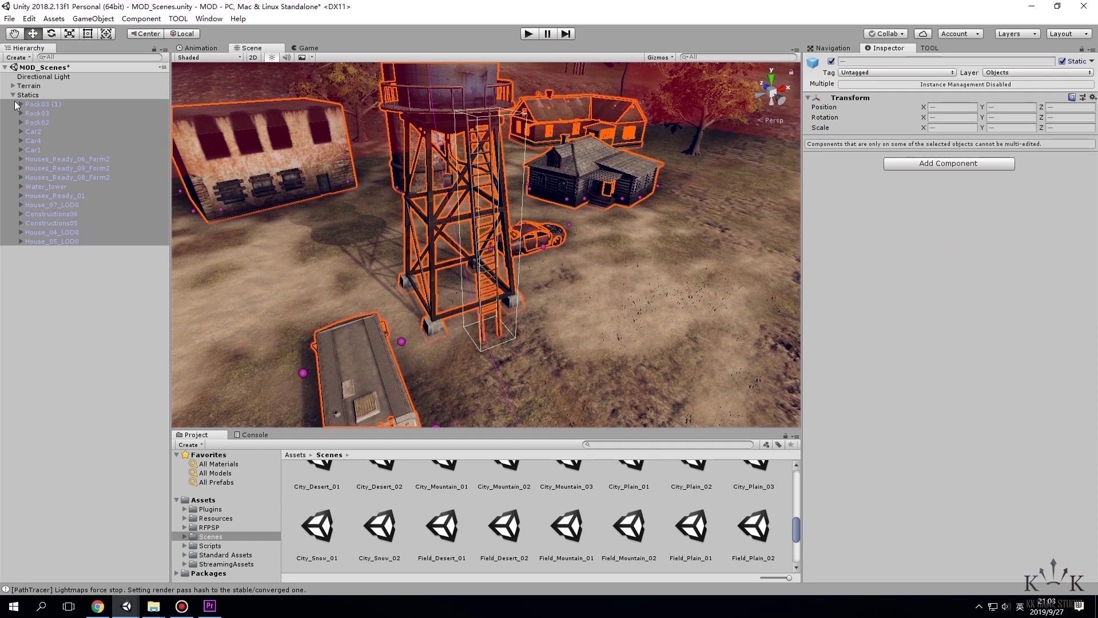
{"action": "left_click", "coordinate": [12, 96]}
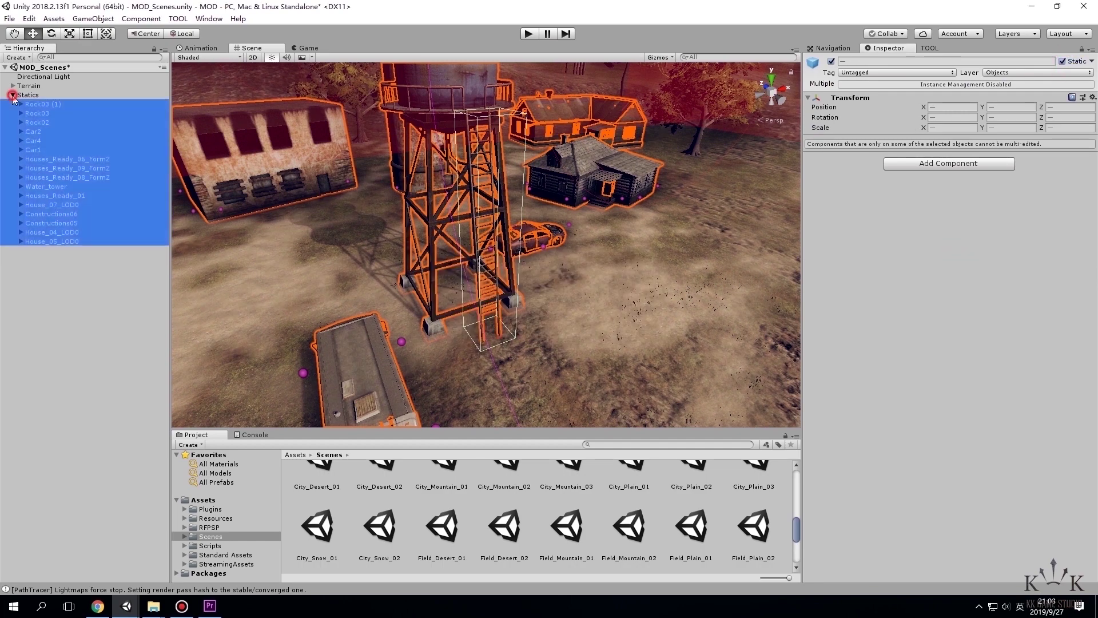
{"action": "left_click", "coordinate": [1062, 61]}
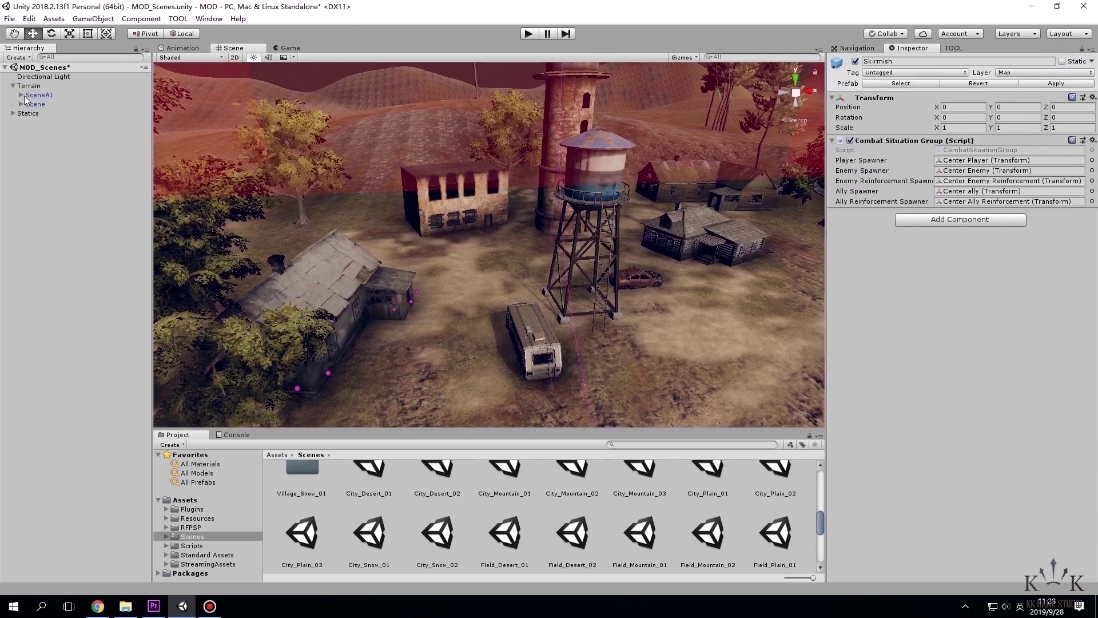
Review the Skirmish, Plunder, BreakThrough, Siege and Defence combat situation groups under SceneAI.
{"action": "left_click", "coordinate": [47, 131]}
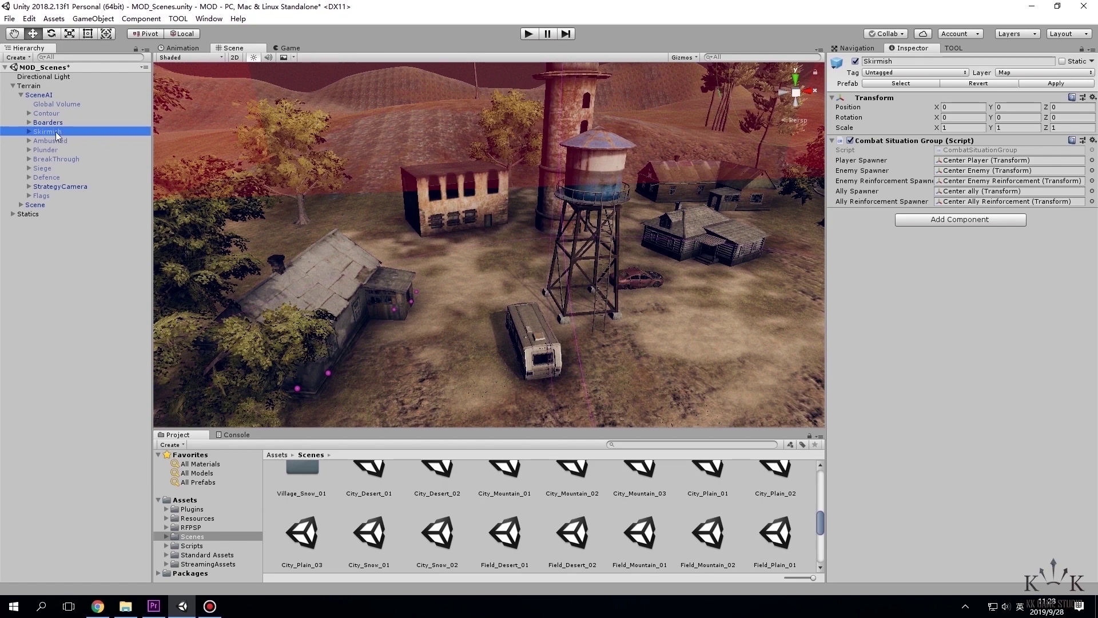
{"action": "left_click", "coordinate": [62, 150]}
{"action": "left_click", "coordinate": [62, 160], "text": "shift"}
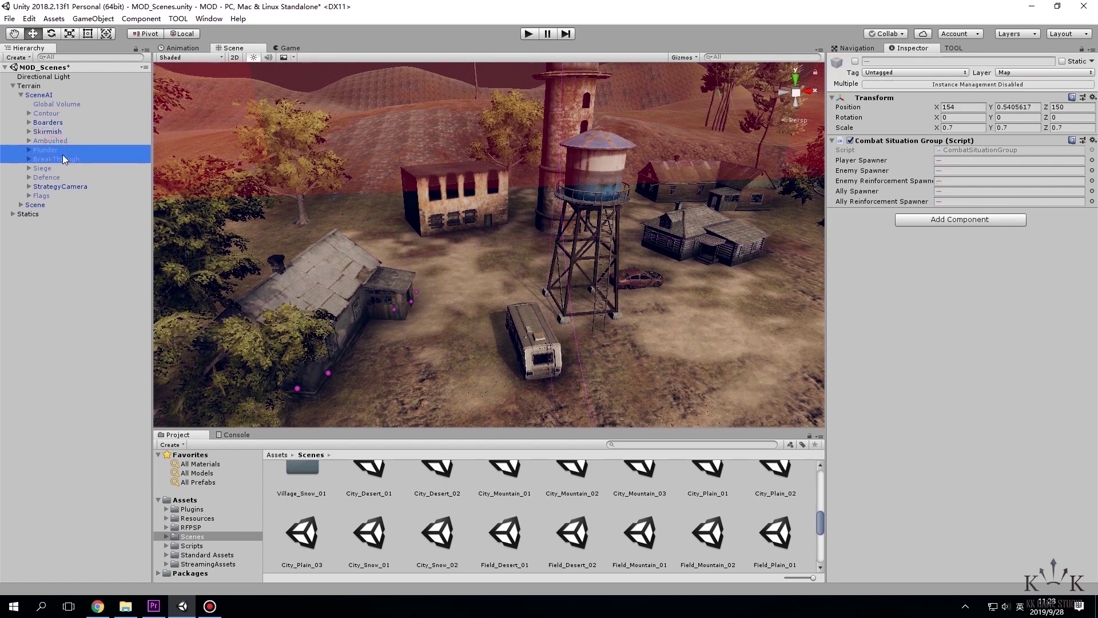
{"action": "left_click", "coordinate": [50, 175]}
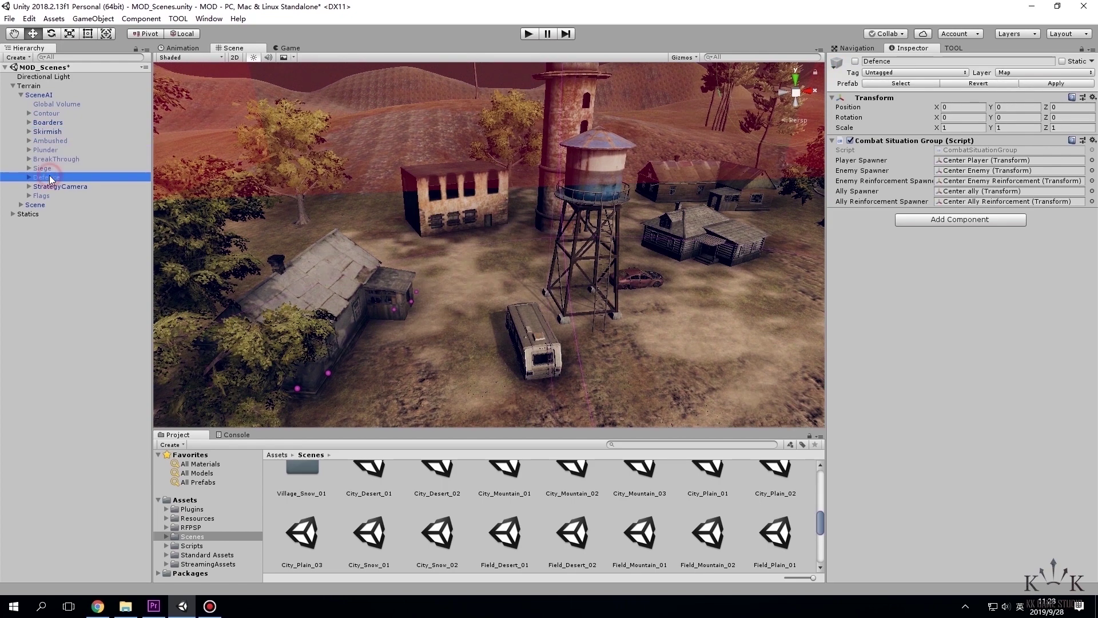
{"action": "left_click", "coordinate": [43, 169], "text": "shift"}
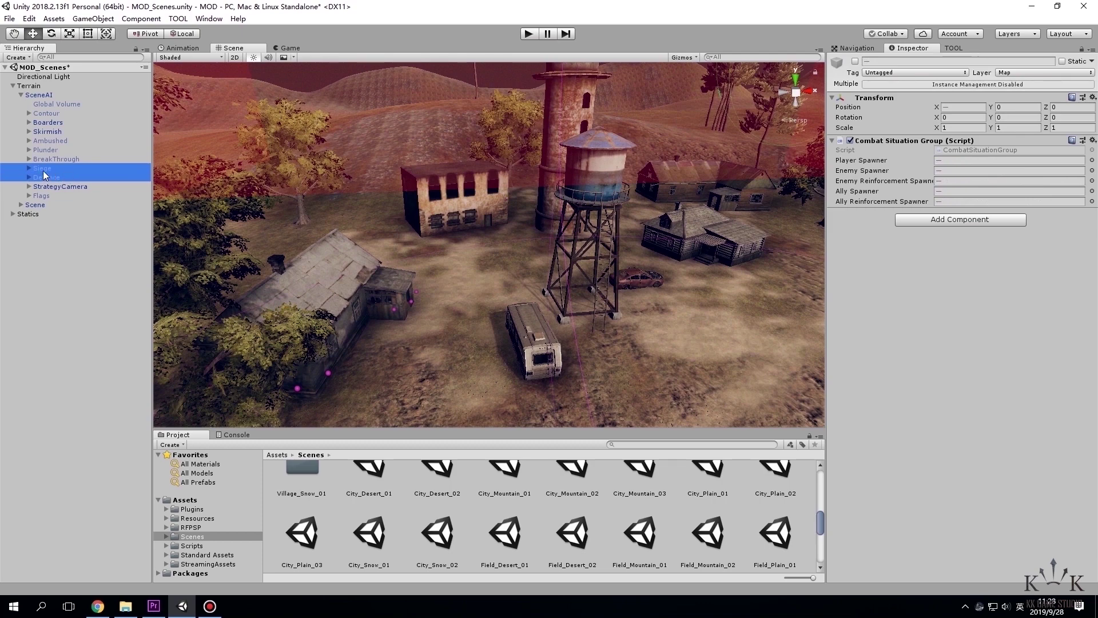
Expand the Skirmish group, select its Center Player spawner and switch the transform handle position to Center.
{"action": "left_click", "coordinate": [57, 132]}
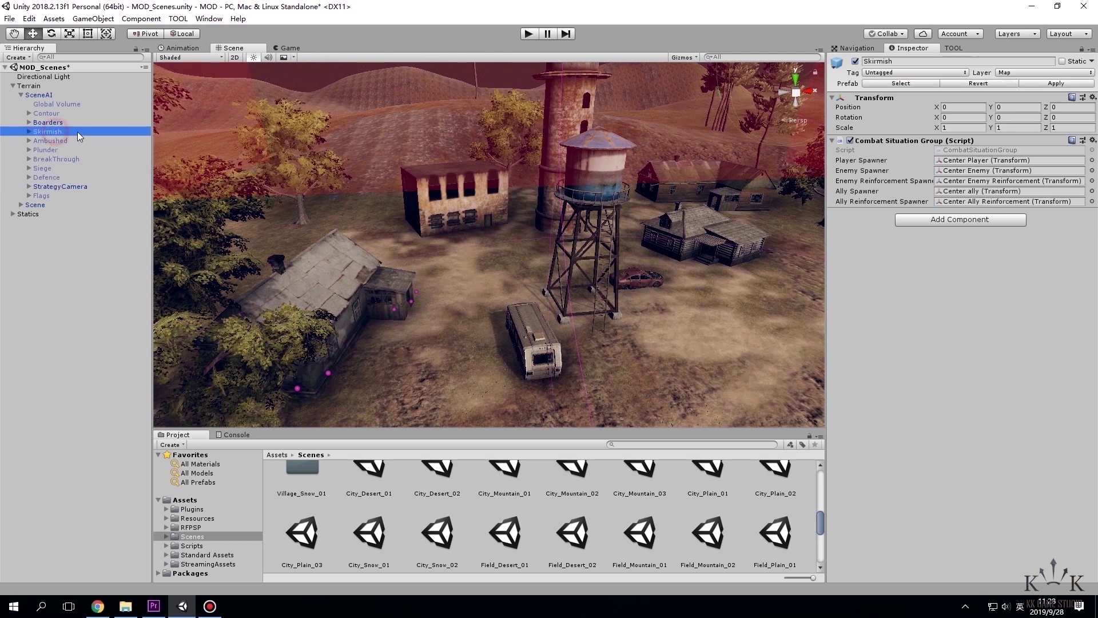
{"action": "scroll", "coordinate": [475, 207], "scroll_direction": "down", "scroll_amount": 5}
{"action": "right_click_drag", "start_coordinate": [475, 208], "coordinate": [376, 198], "text": "alt"}
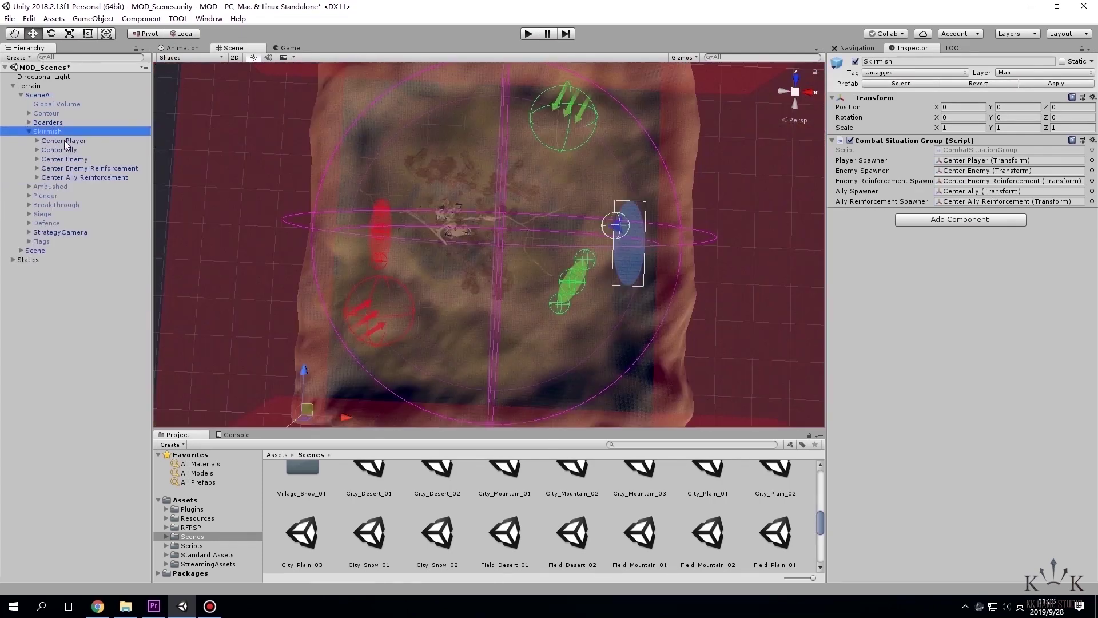
{"action": "left_click", "coordinate": [62, 140]}
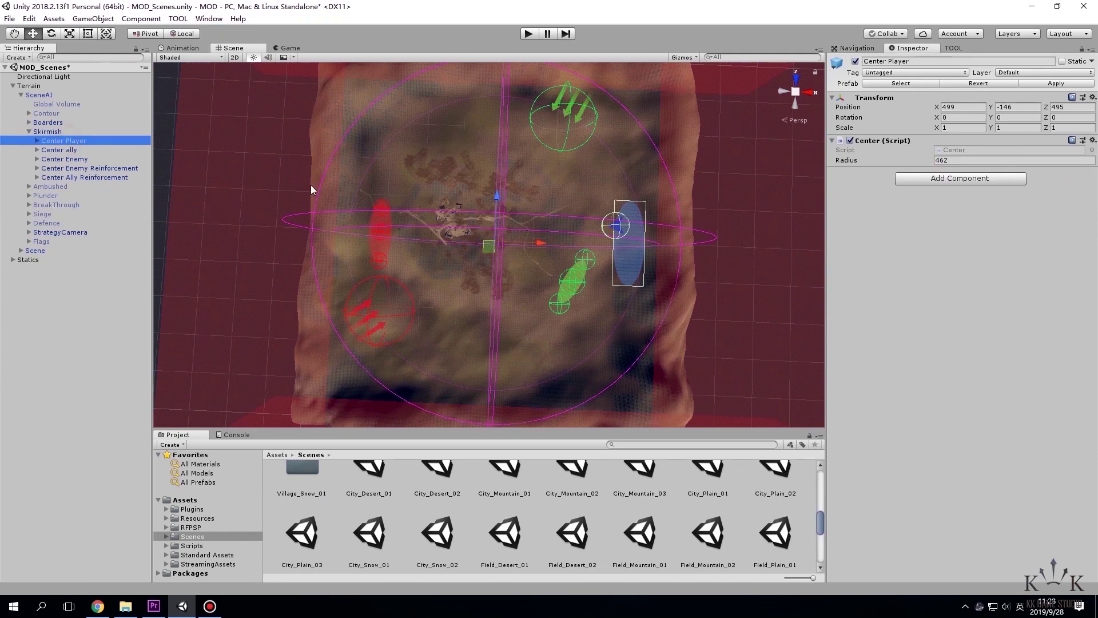
{"action": "left_click", "coordinate": [147, 34]}
Inspect the placement of Skirmish's Center ally, Center Enemy, Center Enemy Reinforcement and Center Ally Reinforcement spawners on the terrain.
{"action": "left_click", "coordinate": [574, 281]}
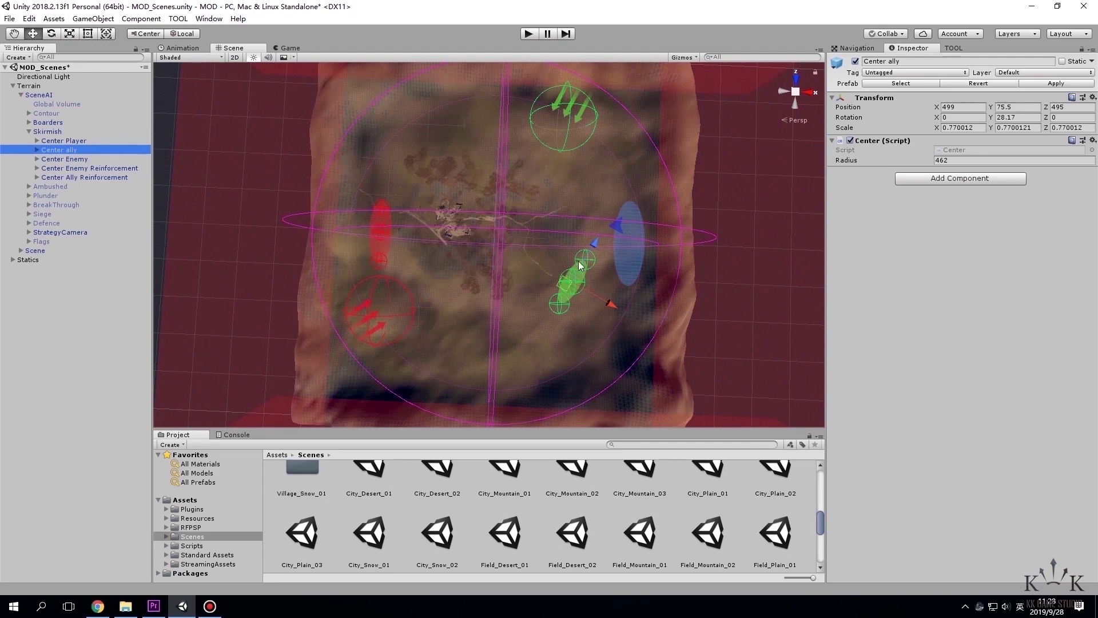
{"action": "left_click", "coordinate": [63, 158]}
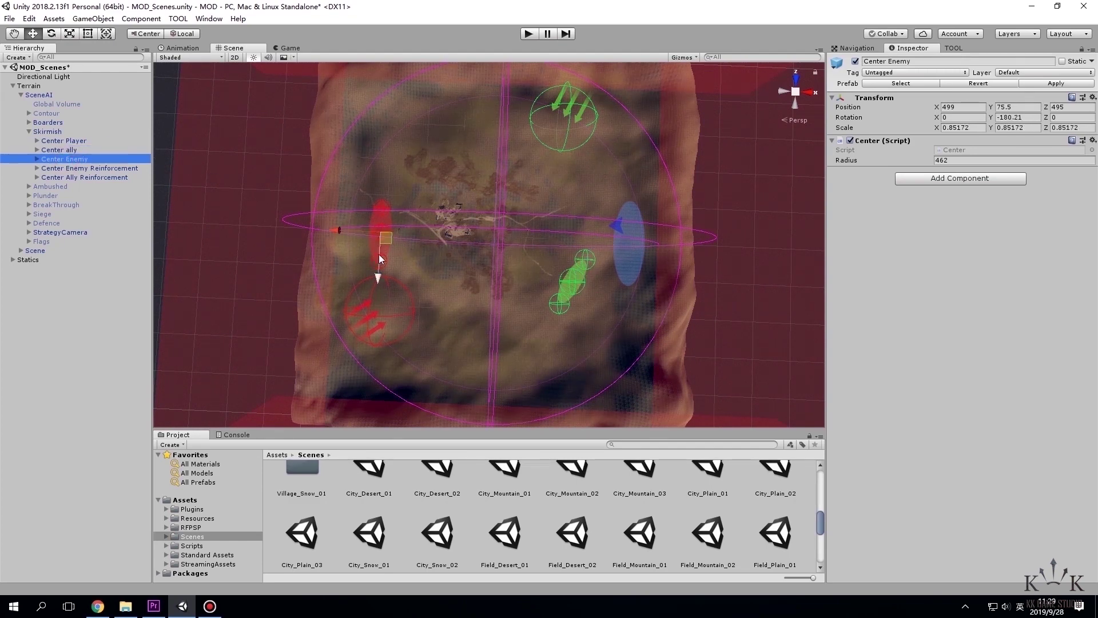
{"action": "left_click", "coordinate": [104, 168]}
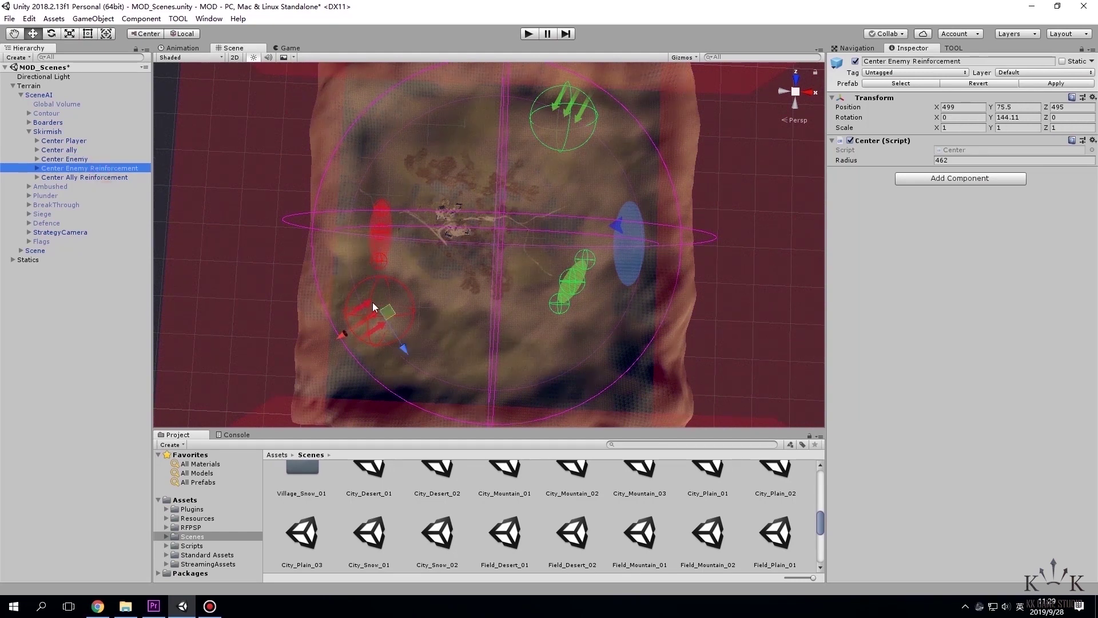
{"action": "left_click", "coordinate": [74, 177]}
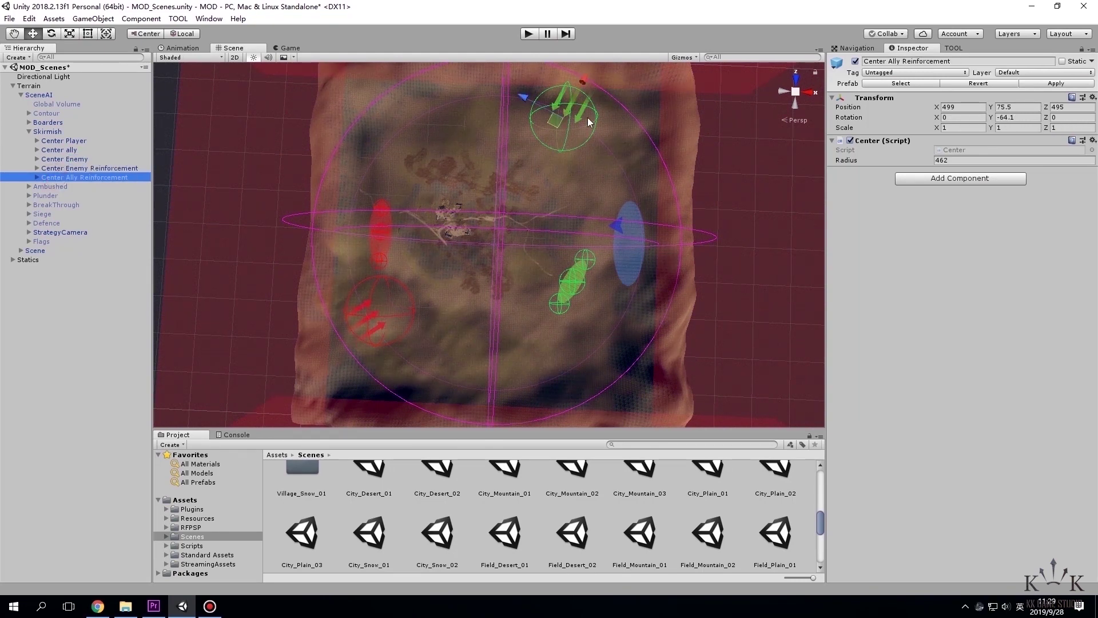
Deactivate the Skirmish group and select StrategyCamera together with Boarders under SceneAI.
{"action": "left_click", "coordinate": [28, 132]}
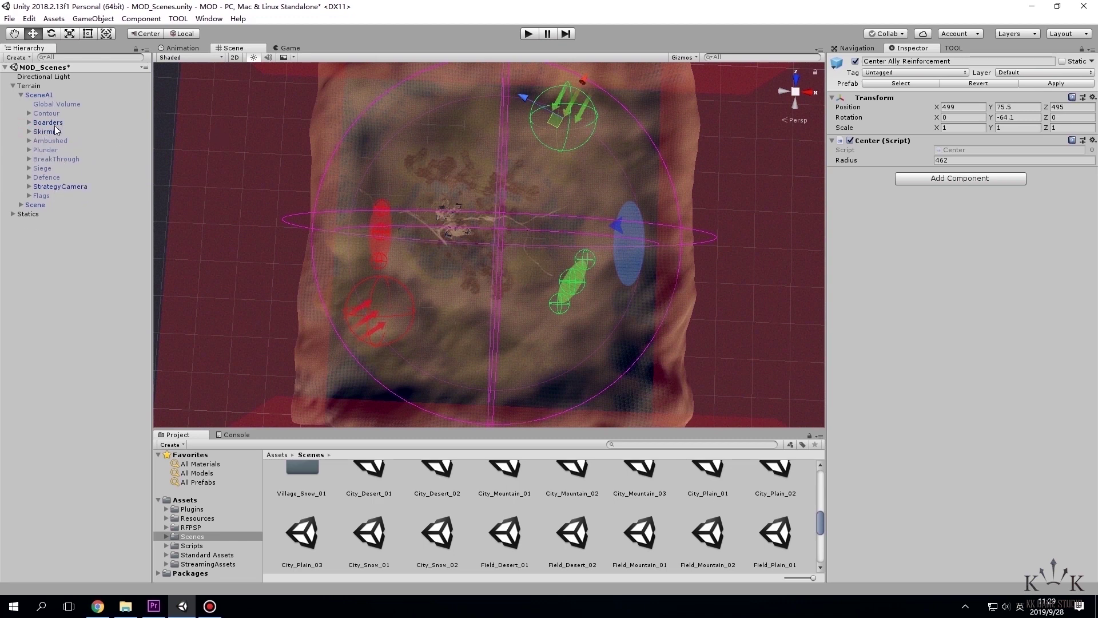
{"action": "left_click", "coordinate": [47, 132]}
{"action": "left_click", "coordinate": [855, 61]}
{"action": "left_click", "coordinate": [70, 188]}
{"action": "left_click", "coordinate": [54, 124], "text": "ctrl"}
{"action": "left_click", "coordinate": [14, 86]}
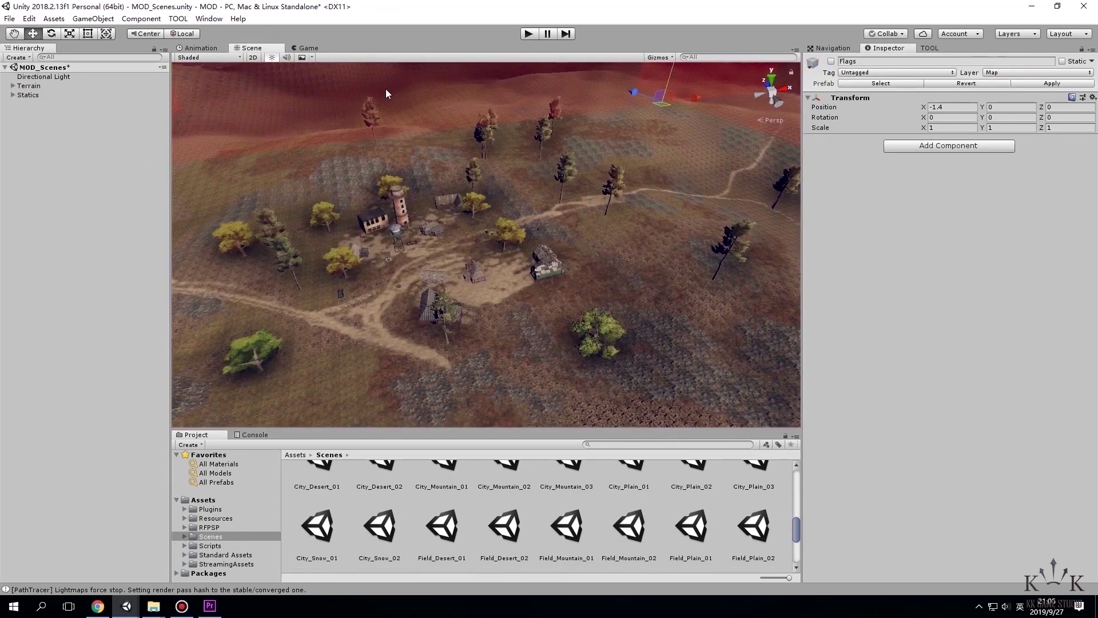
Bake the navigation mesh for the Terrain with the existing agent settings and check the coverage around the water tower.
{"action": "left_click", "coordinate": [32, 85]}
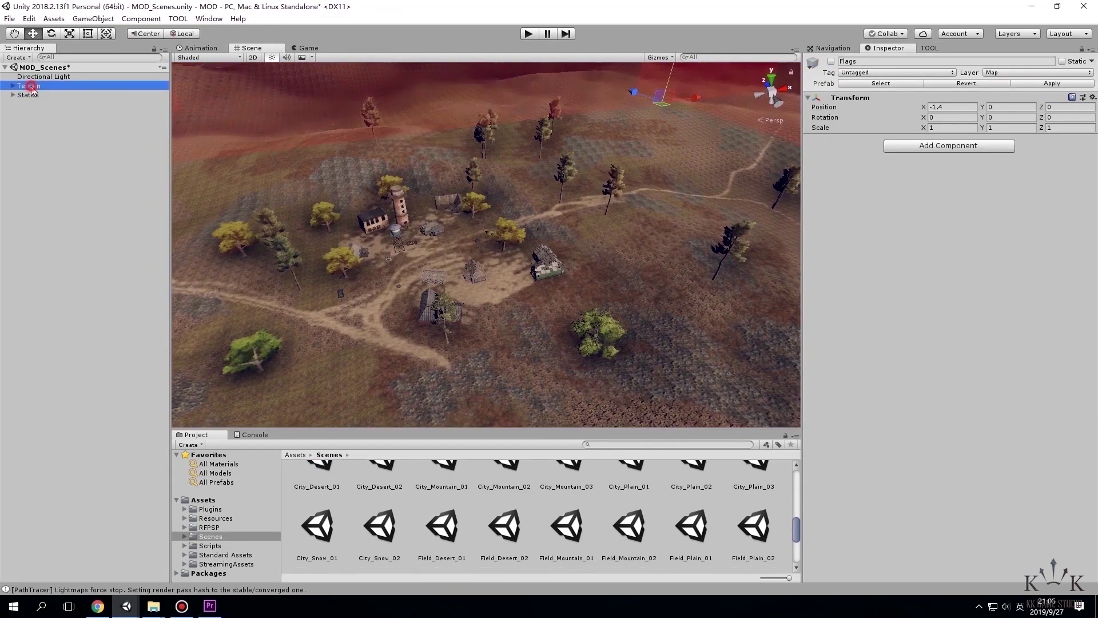
{"action": "left_click", "coordinate": [829, 48]}
{"action": "left_click", "coordinate": [963, 64]}
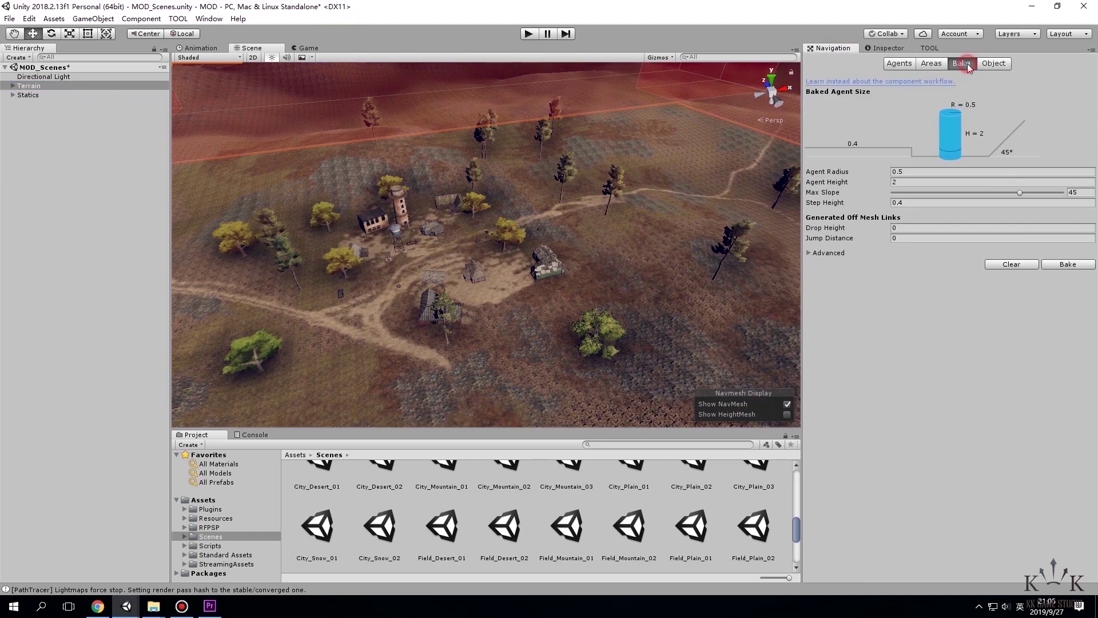
{"action": "left_click", "coordinate": [1065, 264]}
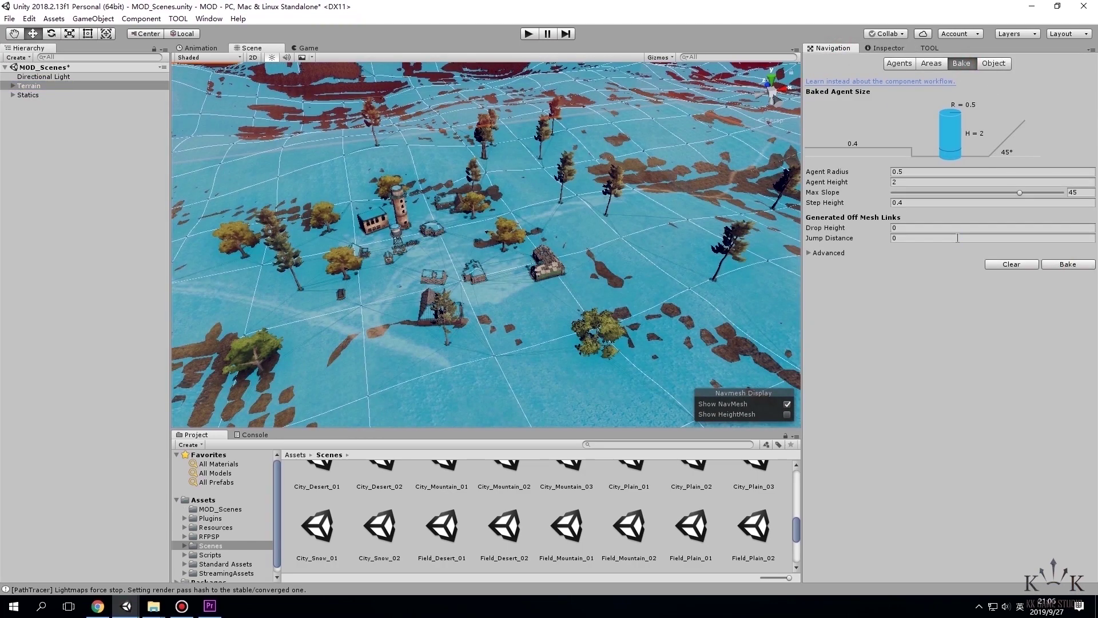
{"action": "right_click_drag", "start_coordinate": [591, 195], "coordinate": [534, 234]}
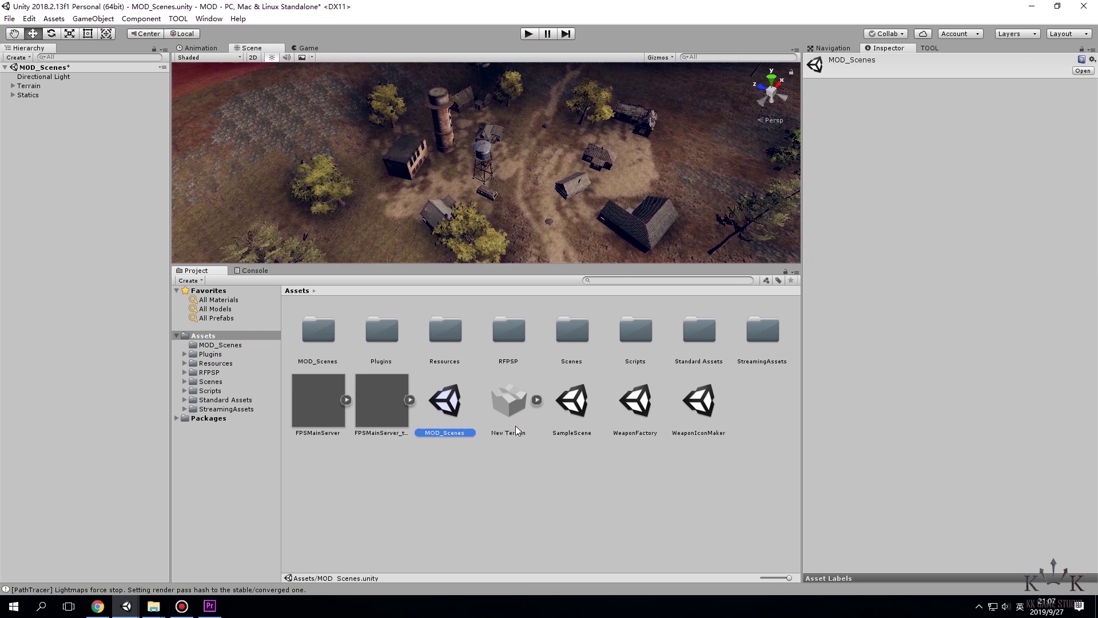
Rename the New Terrain asset as MOD_Scenes and move it into the Resources/WorldCreator/Terrains folder.
{"action": "left_click", "coordinate": [513, 431]}
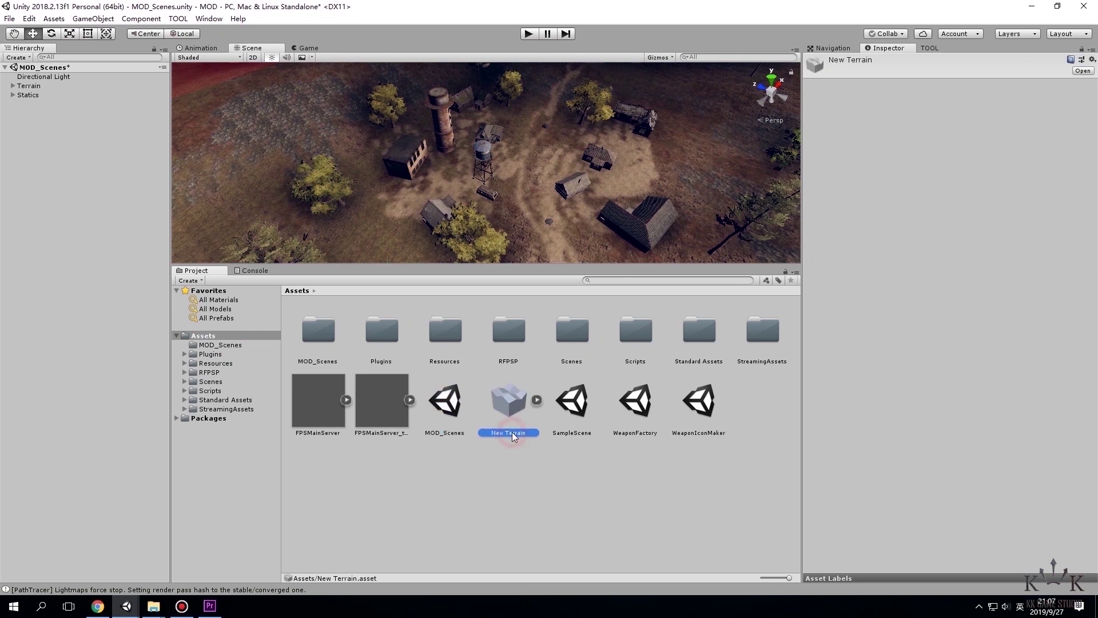
{"action": "left_click", "coordinate": [513, 432]}
{"action": "type", "text": "MOD_Scenes"}
{"action": "key", "text": "Return"}
{"action": "left_click_drag", "start_coordinate": [451, 402], "coordinate": [237, 549]}
{"action": "left_click", "coordinate": [184, 362]}
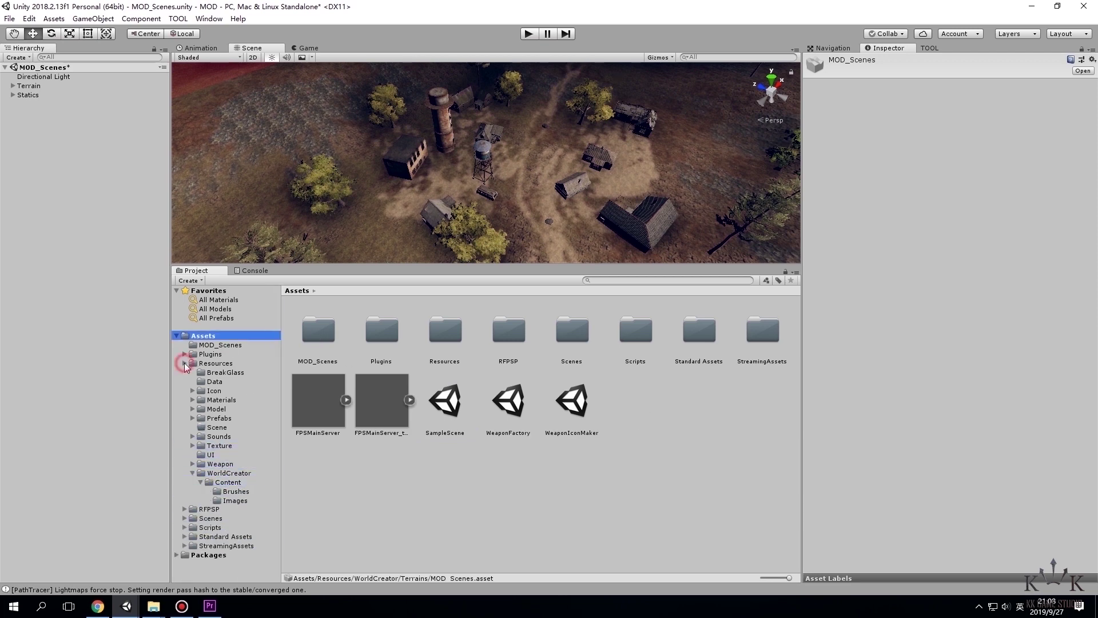
Move the MOD_Scenes folder from Assets into the Scenes folder.
{"action": "left_click_drag", "start_coordinate": [318, 330], "coordinate": [239, 387]}
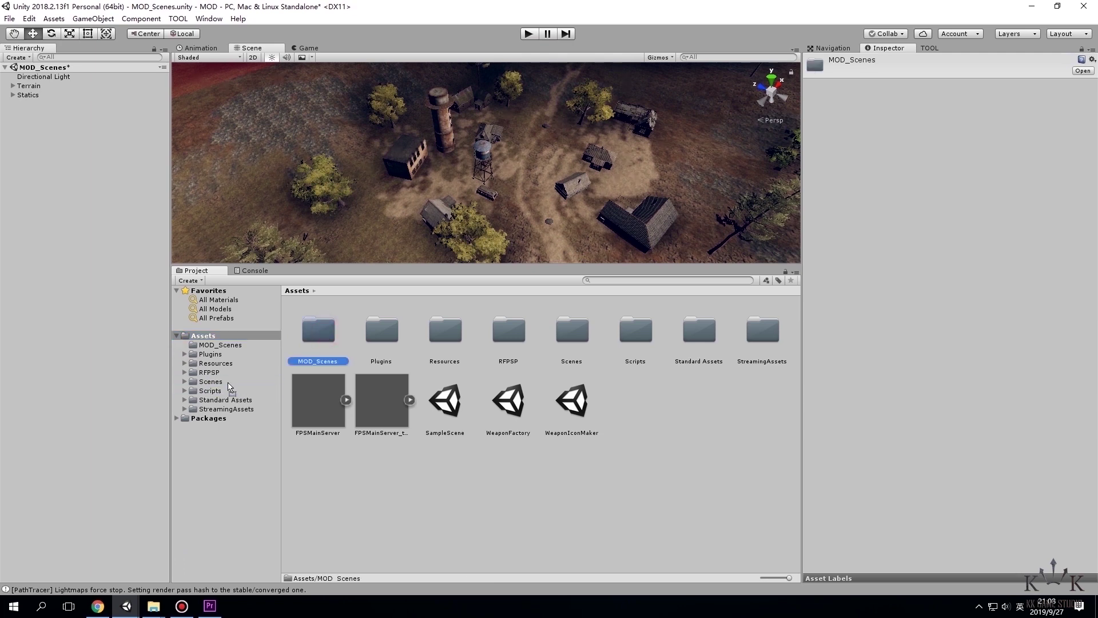
{"action": "left_click", "coordinate": [361, 472]}
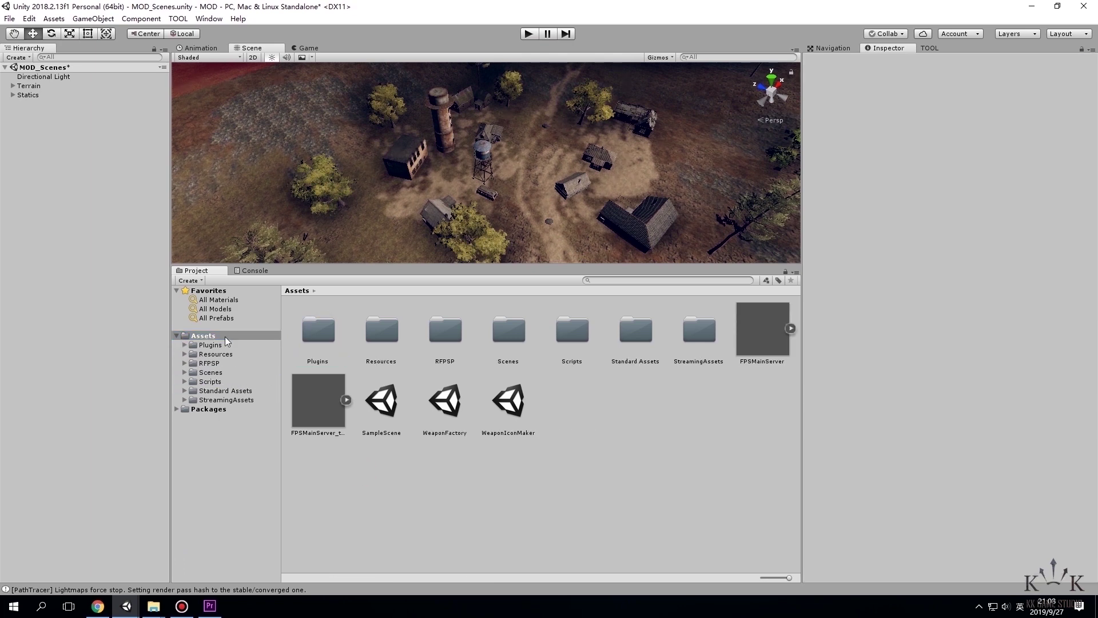
{"action": "middle_click_drag", "start_coordinate": [374, 202], "coordinate": [392, 200]}
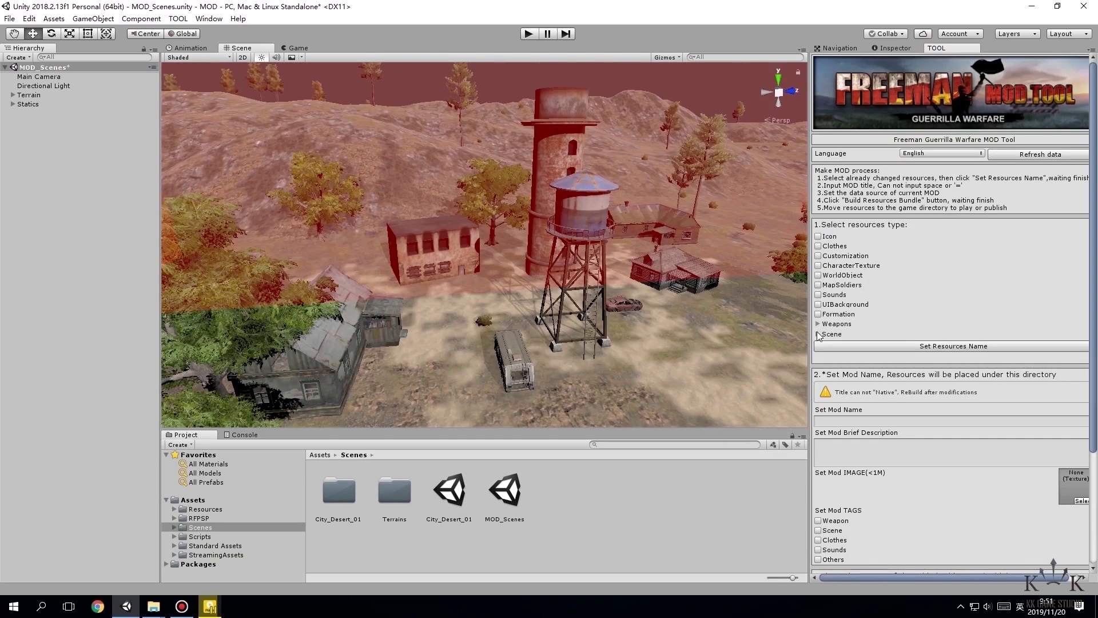
Mark MOD_Scenes.unity as the Scene resource in the MOD tool and set its resource name.
{"action": "left_click", "coordinate": [817, 334]}
{"action": "left_click", "coordinate": [821, 396]}
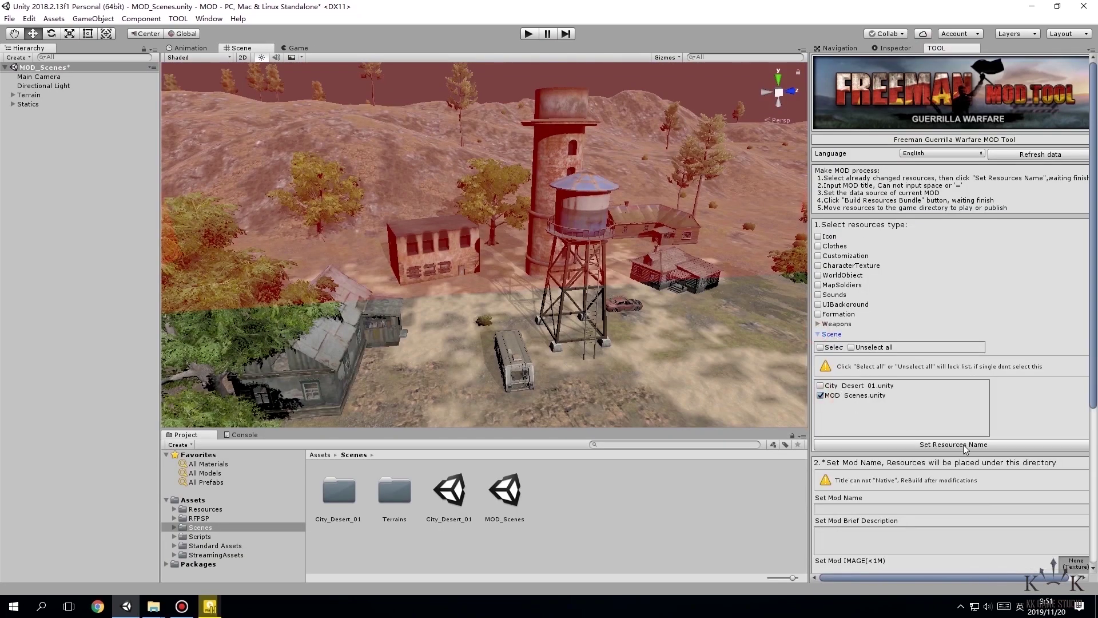
{"action": "left_click", "coordinate": [956, 446]}
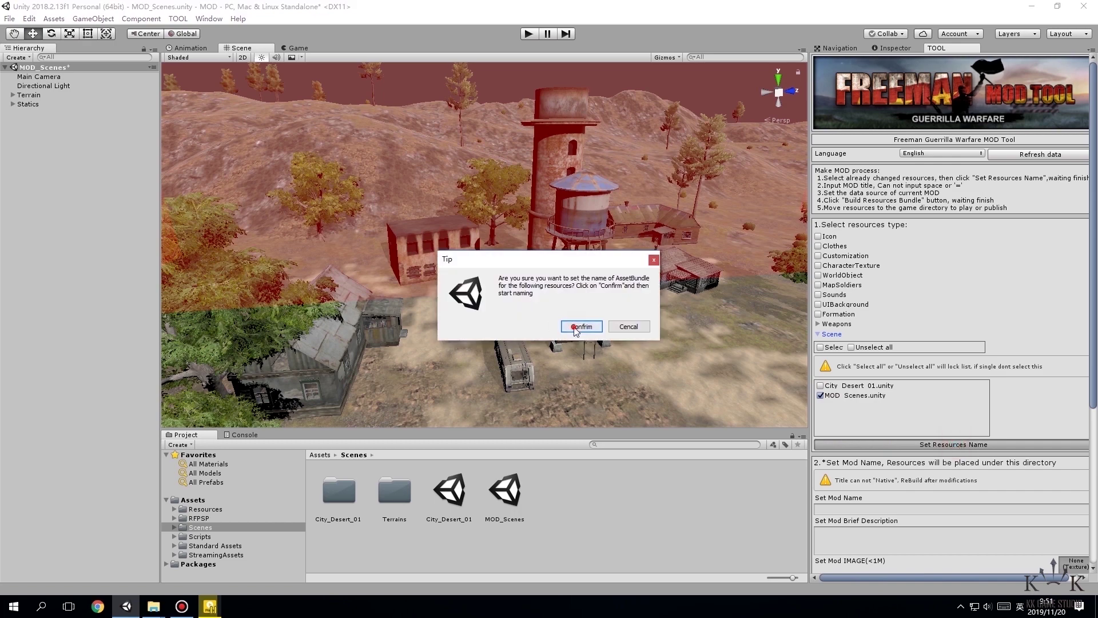
{"action": "left_click", "coordinate": [574, 327]}
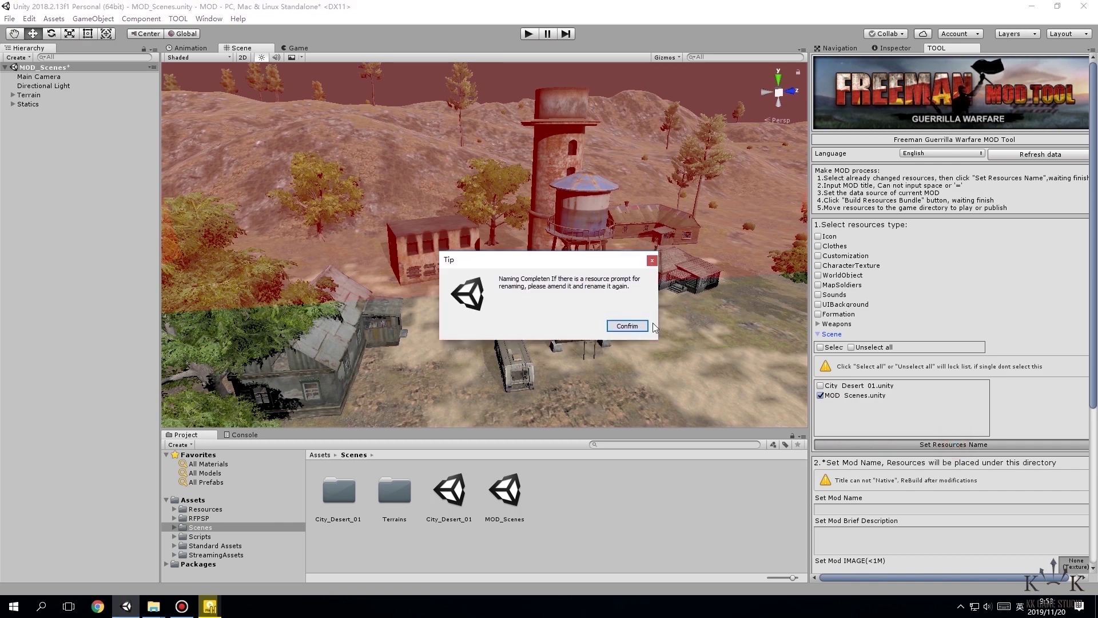
{"action": "left_click", "coordinate": [647, 325]}
Set the mod name to MOD_Scenes and the brief description to Village.
{"action": "scroll", "coordinate": [852, 509], "scroll_direction": "down", "scroll_amount": 3}
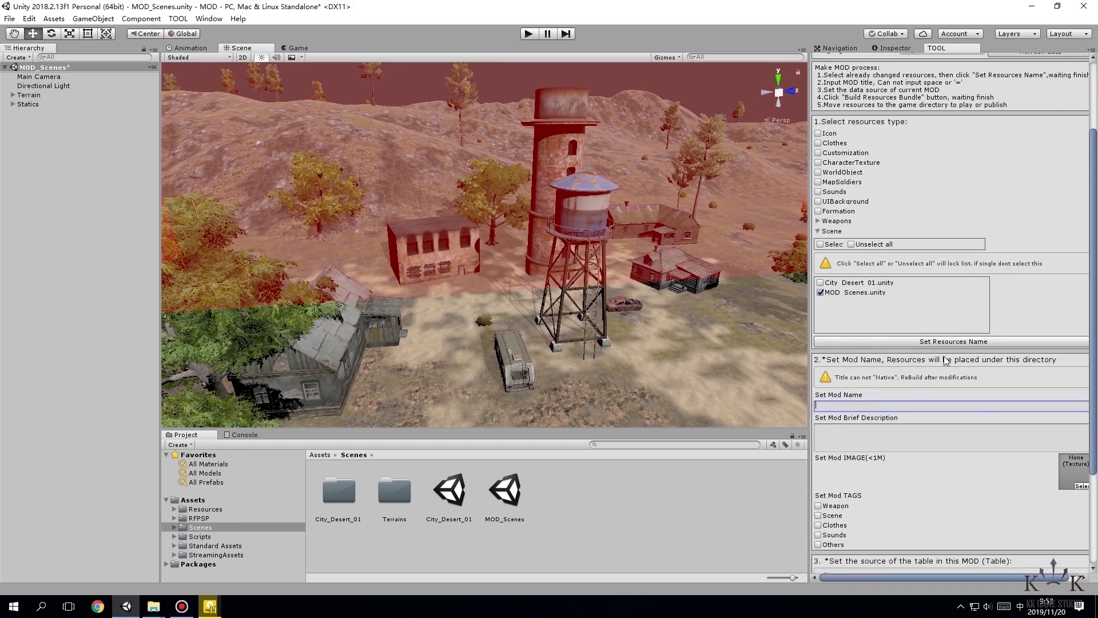
{"action": "left_click", "coordinate": [849, 433]}
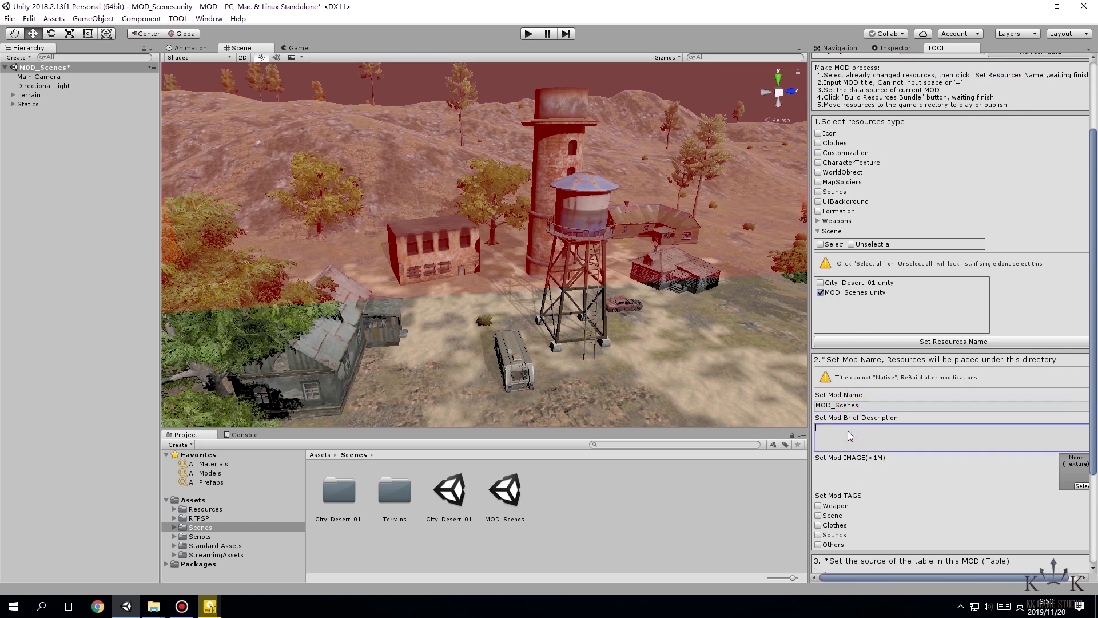
{"action": "type", "text": "Village"}
Assign the road picture from the project textures as the mod image.
{"action": "left_click", "coordinate": [1081, 486]}
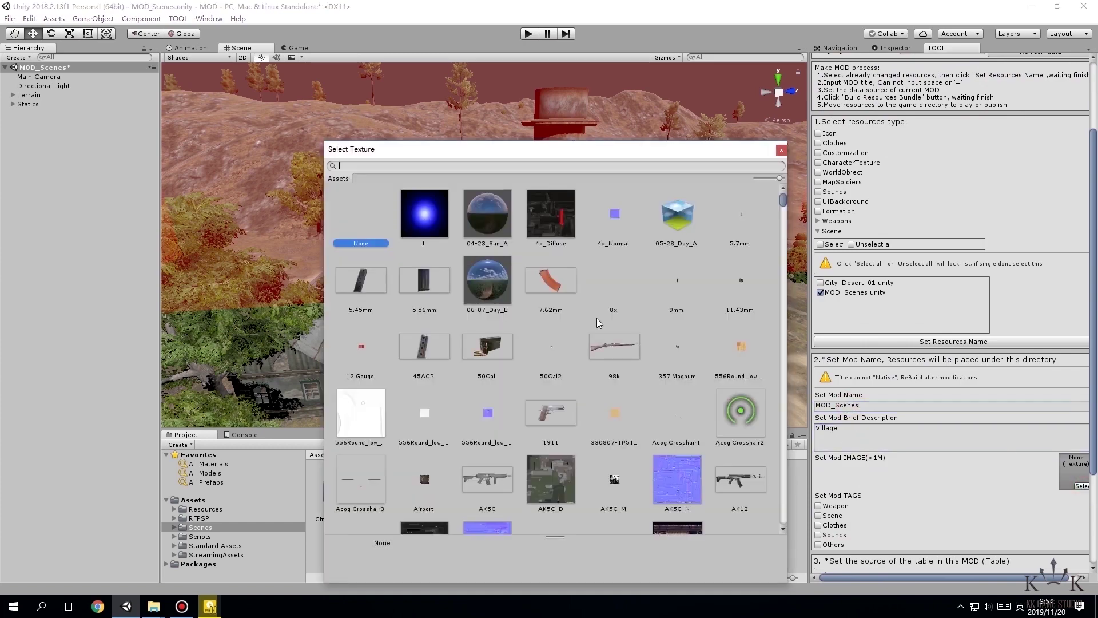
{"action": "scroll", "coordinate": [492, 314], "scroll_direction": "down", "scroll_amount": 3}
{"action": "double_click", "coordinate": [426, 379]}
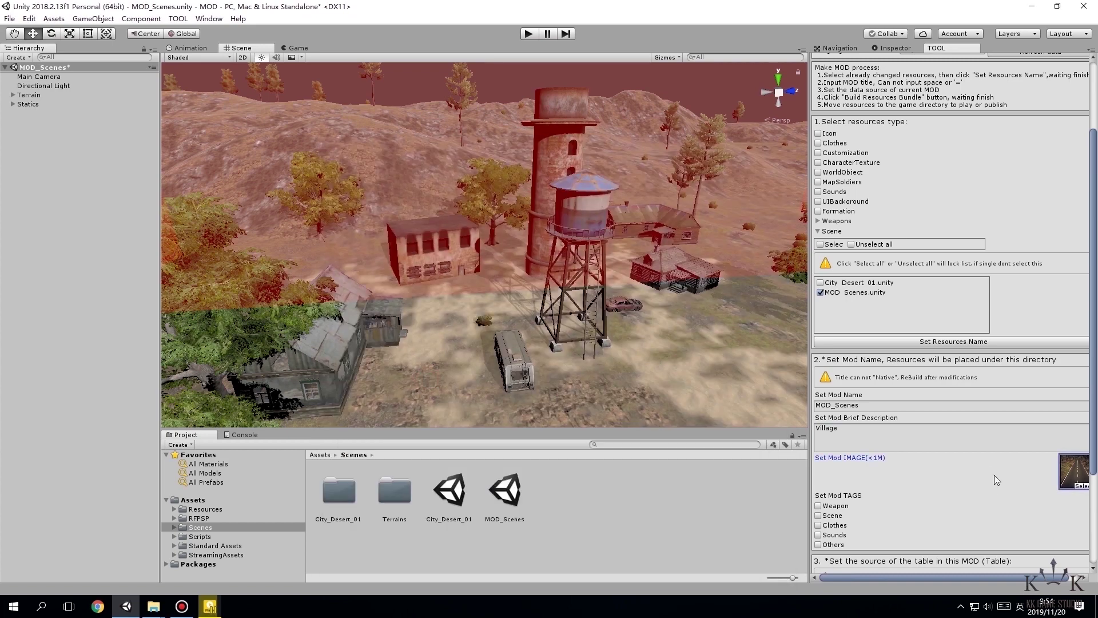
Start setting the mod's table data, creating the new MOD folder for MOD_Scenes.
{"action": "scroll", "coordinate": [915, 463], "scroll_direction": "down", "scroll_amount": 4}
{"action": "left_click", "coordinate": [905, 460]}
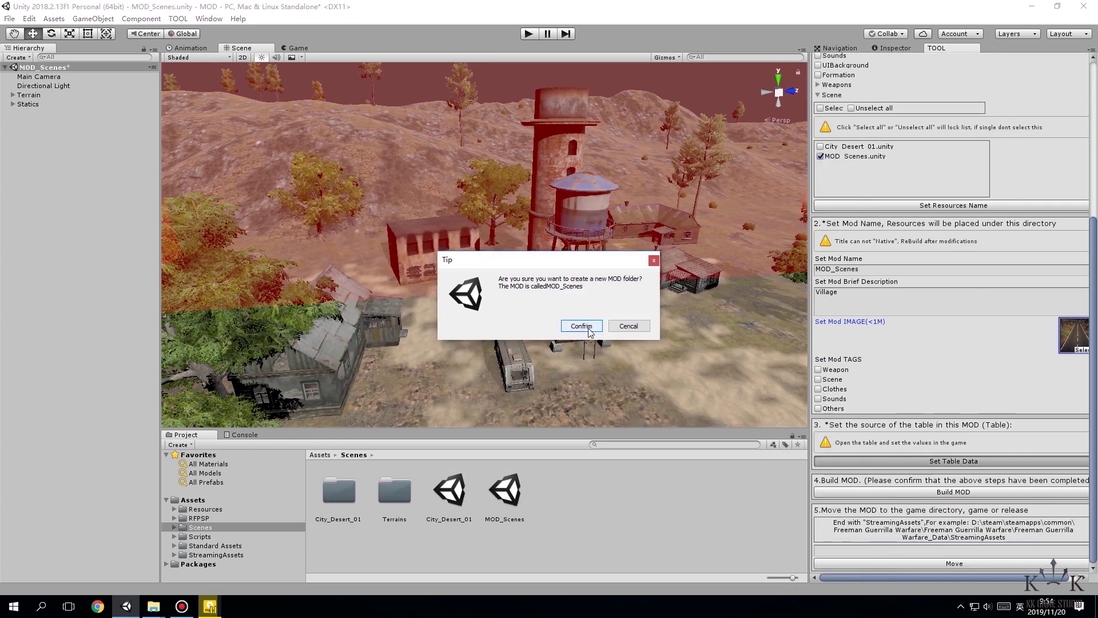
{"action": "left_click", "coordinate": [588, 327]}
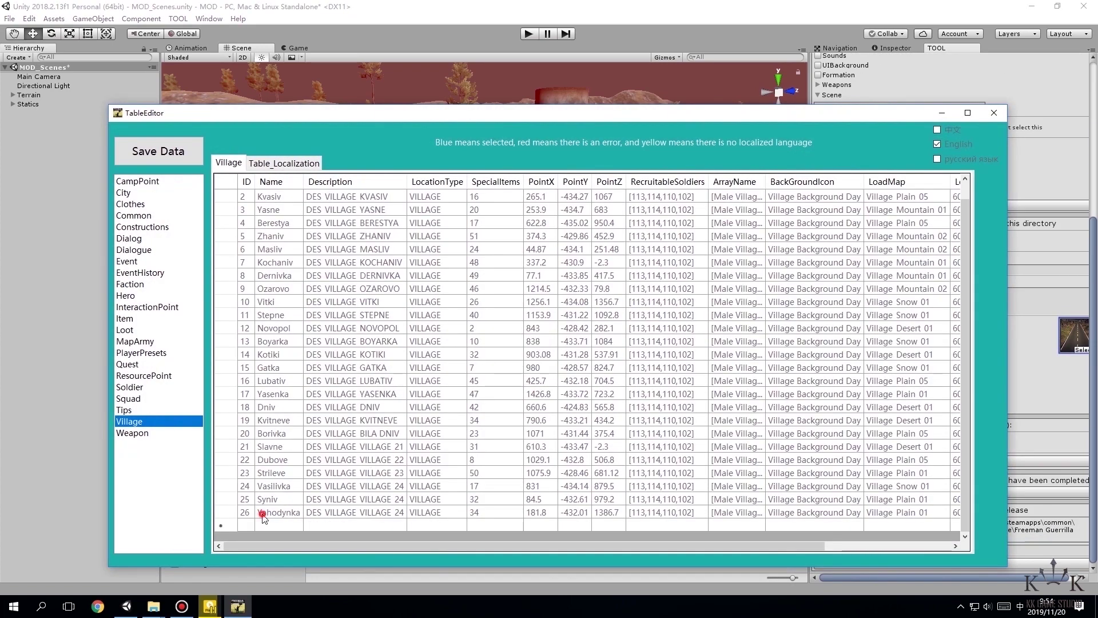
Set the LoadMap of village ID 26 to MOD_Scenes, save the table data and close the table editor.
{"action": "left_click", "coordinate": [267, 513]}
{"action": "left_click_drag", "start_coordinate": [822, 547], "coordinate": [866, 548]}
{"action": "left_click", "coordinate": [861, 513]}
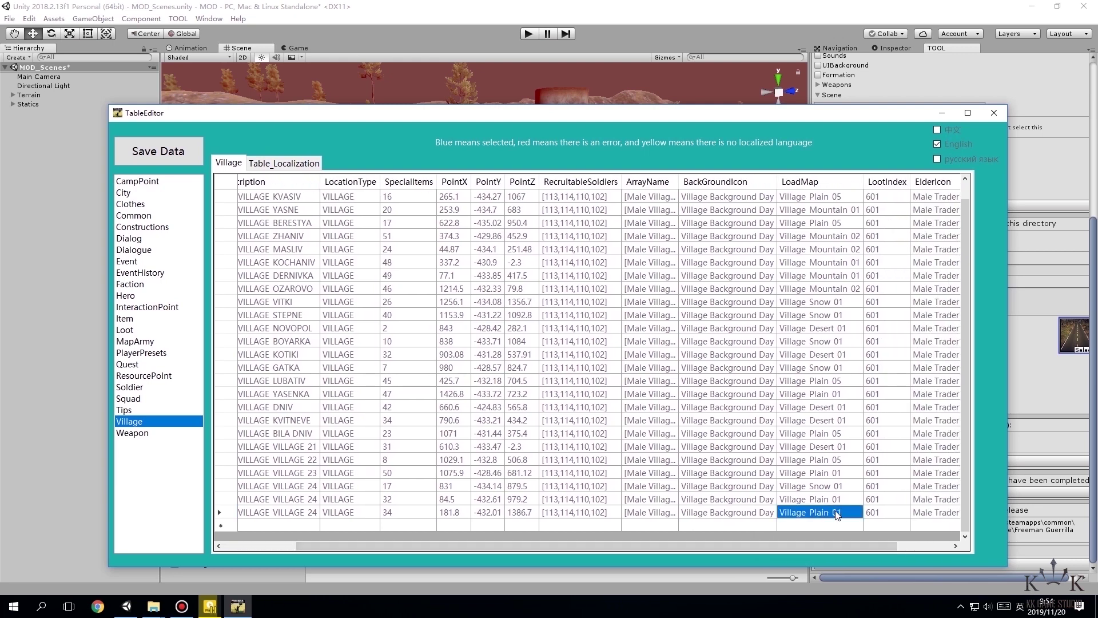
{"action": "left_click", "coordinate": [862, 512]}
{"action": "type", "text": "MOD_Scenes"}
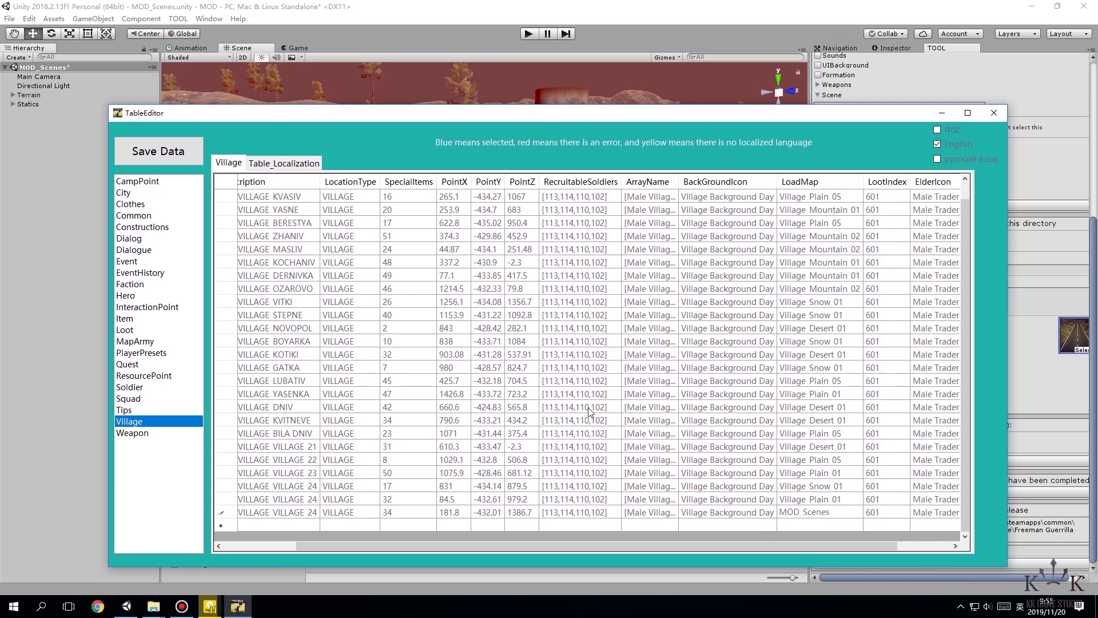
{"action": "left_click", "coordinate": [165, 150]}
{"action": "left_click", "coordinate": [994, 113]}
Build the MOD, confirming the start of packing and closing the dialog that follows the build.
{"action": "left_click", "coordinate": [954, 492]}
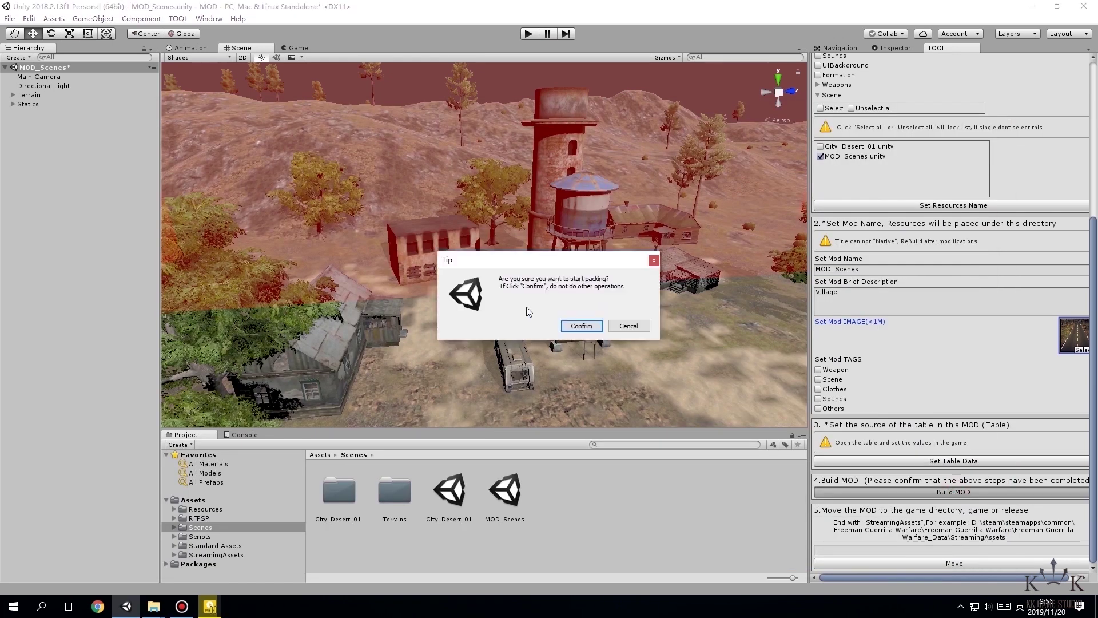
{"action": "left_click", "coordinate": [578, 325]}
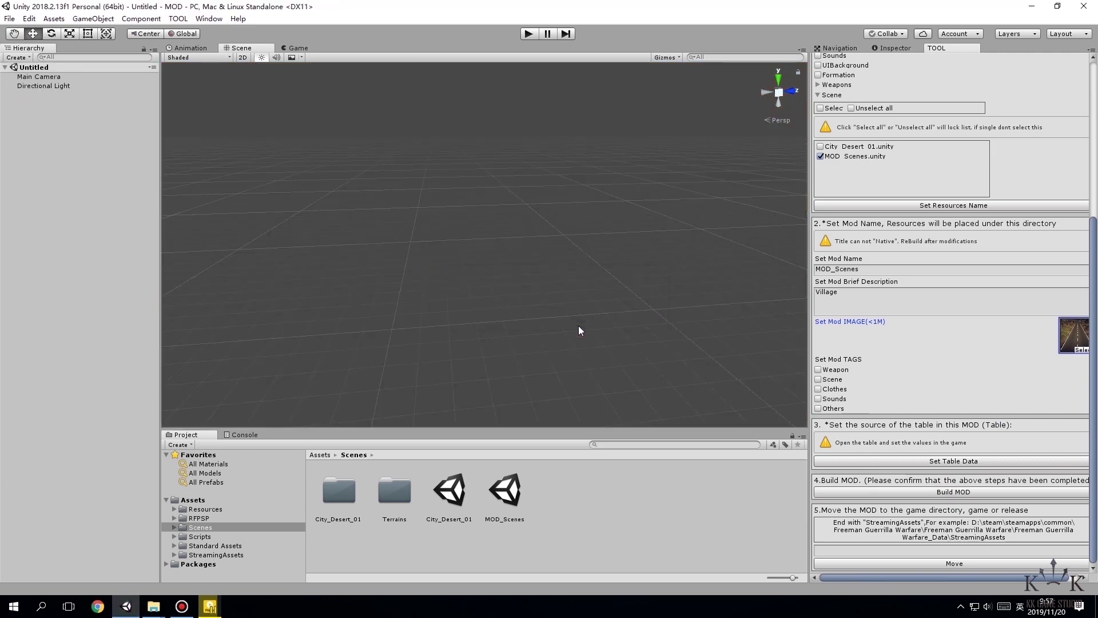
{"action": "left_click", "coordinate": [627, 326]}
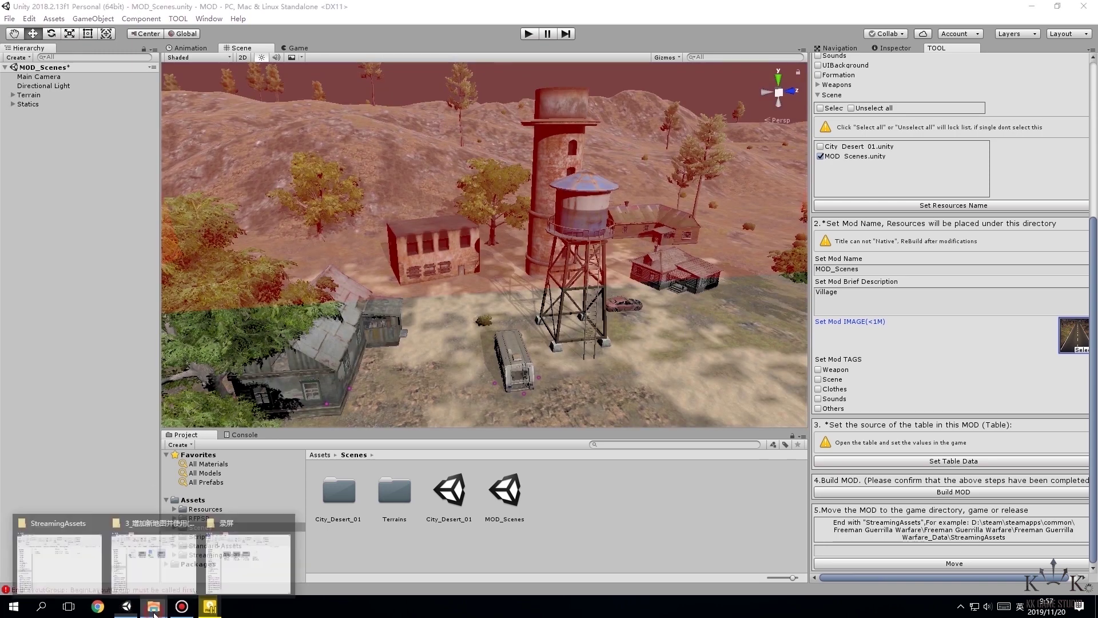
Switch to File Explorer, copy the path of the game's StreamingAssets folder and return to Unity.
{"action": "left_click", "coordinate": [57, 552]}
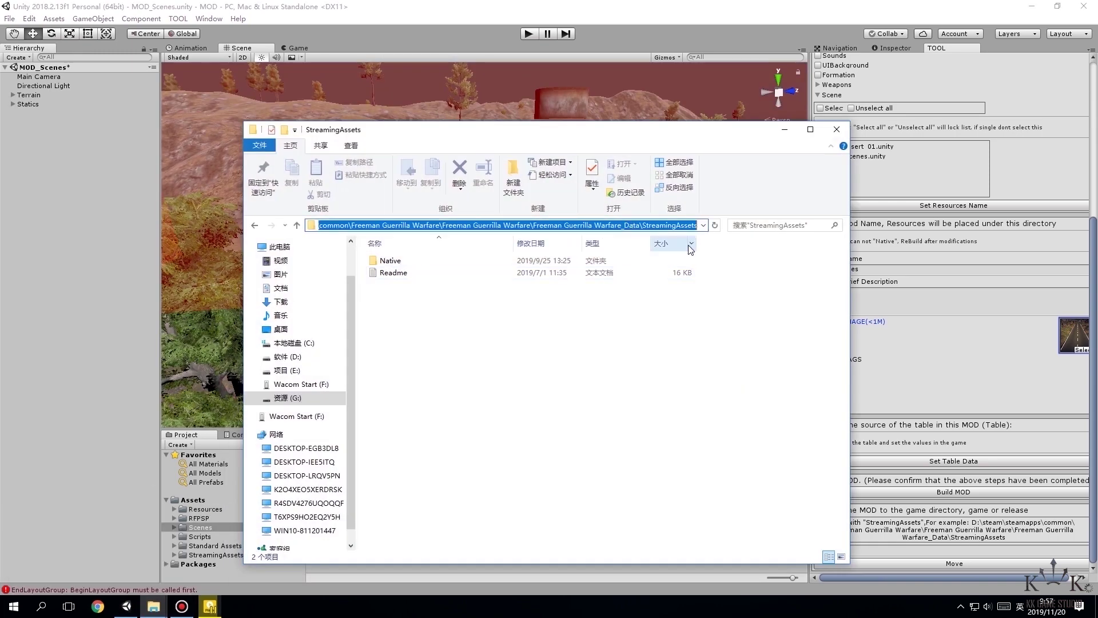
{"action": "left_click", "coordinate": [788, 130]}
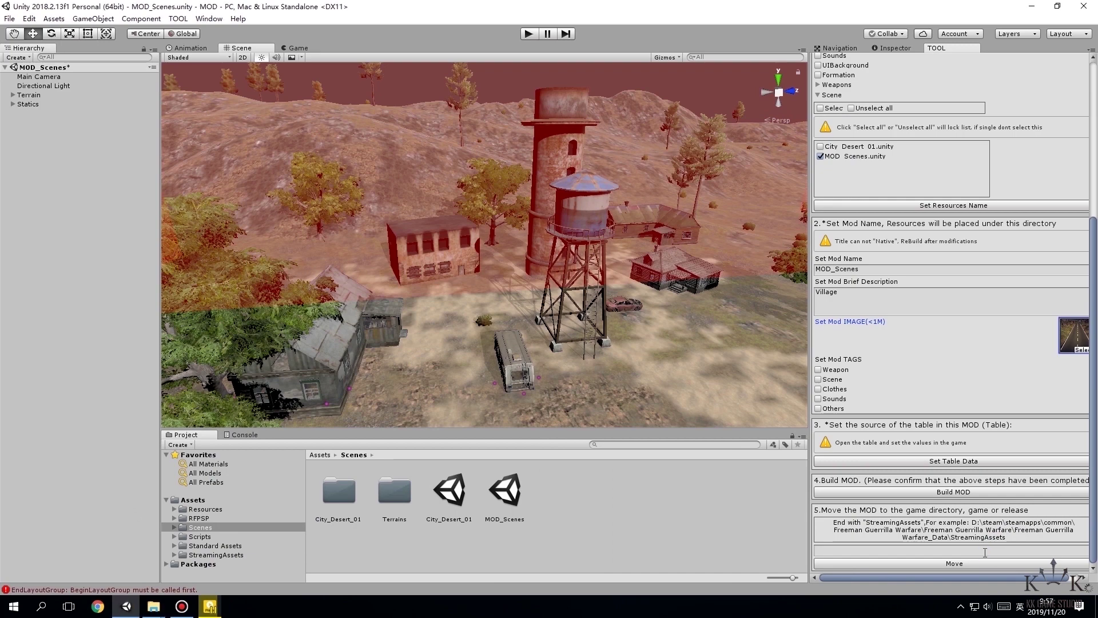